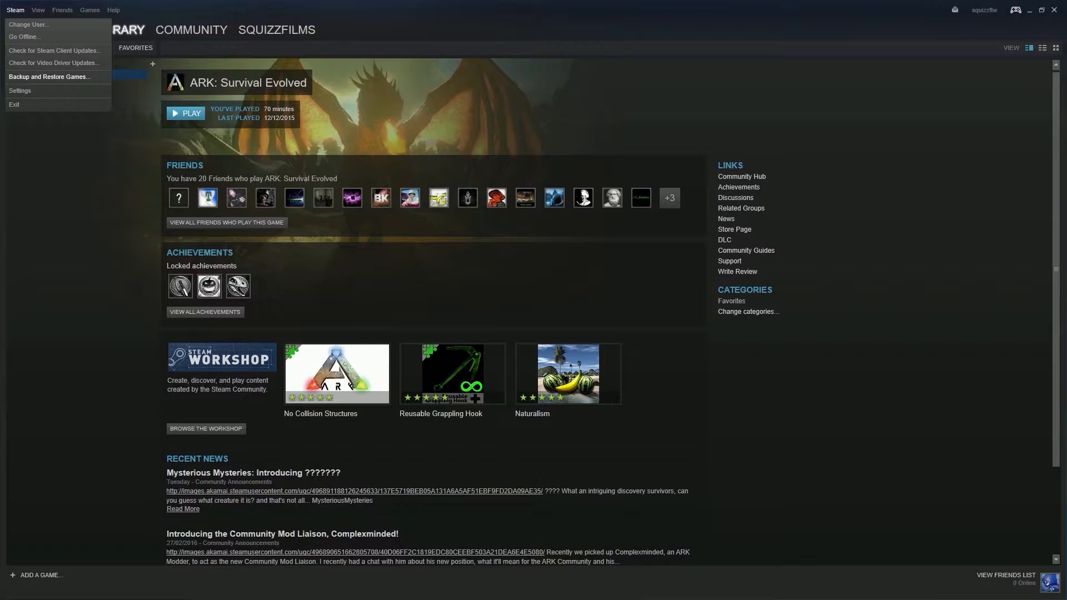
Step: Open Steam's game backup and restore tool and choose the G:\ drive for the backup folder
{"action": "left_click", "coordinate": [50, 77]}
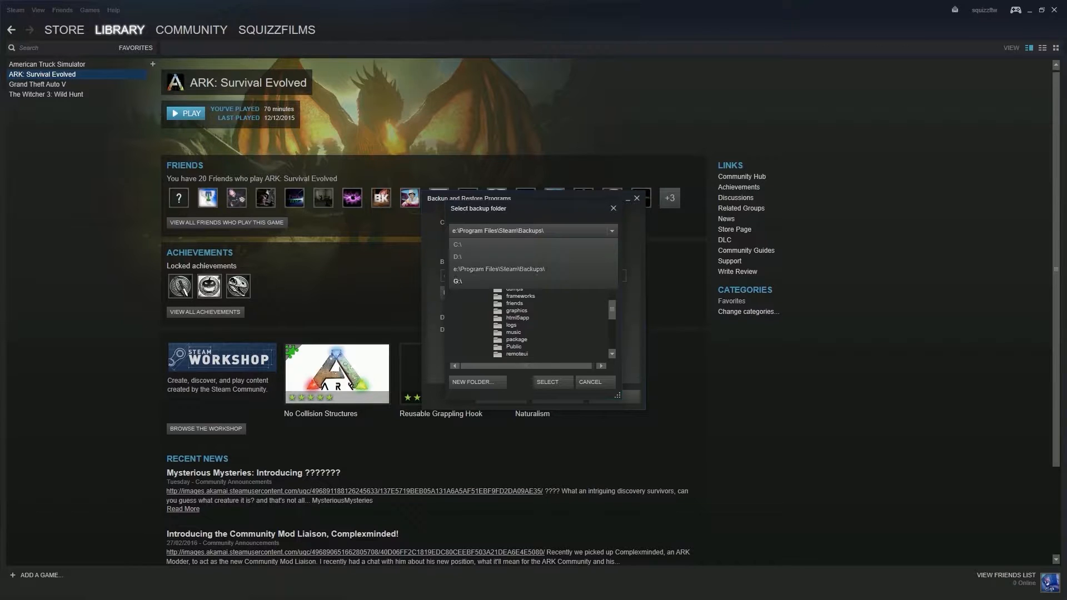
{"action": "left_click", "coordinate": [457, 281]}
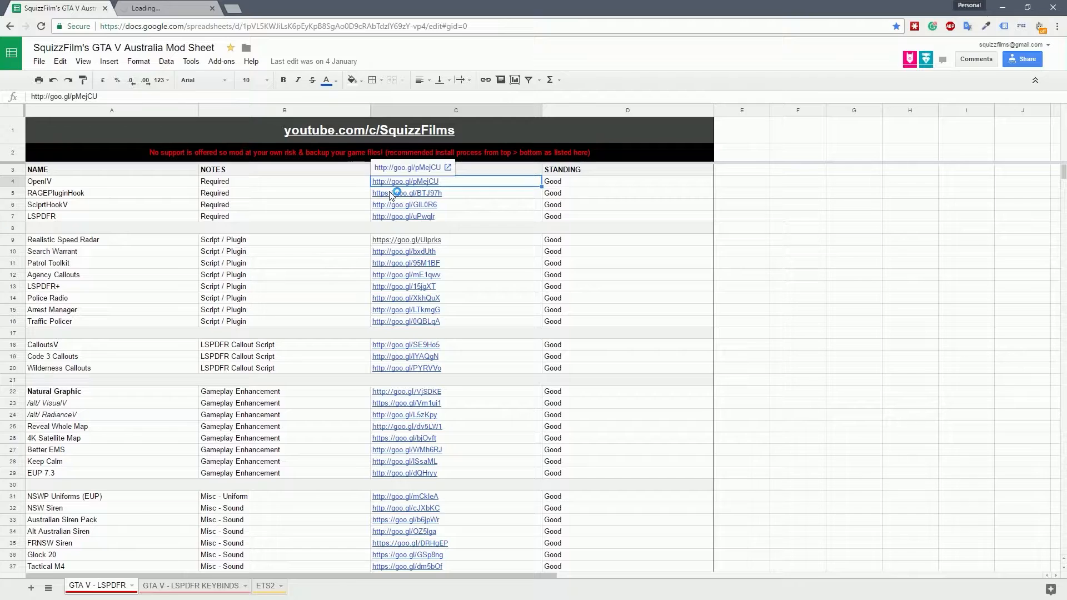
Step: Using the RAGEPluginHook link in the browser's mod sheet, accept the site's cookies and download RAGE Plugin Hook Open Alpha 0.50.1044.10171
{"action": "key", "text": "Down"}
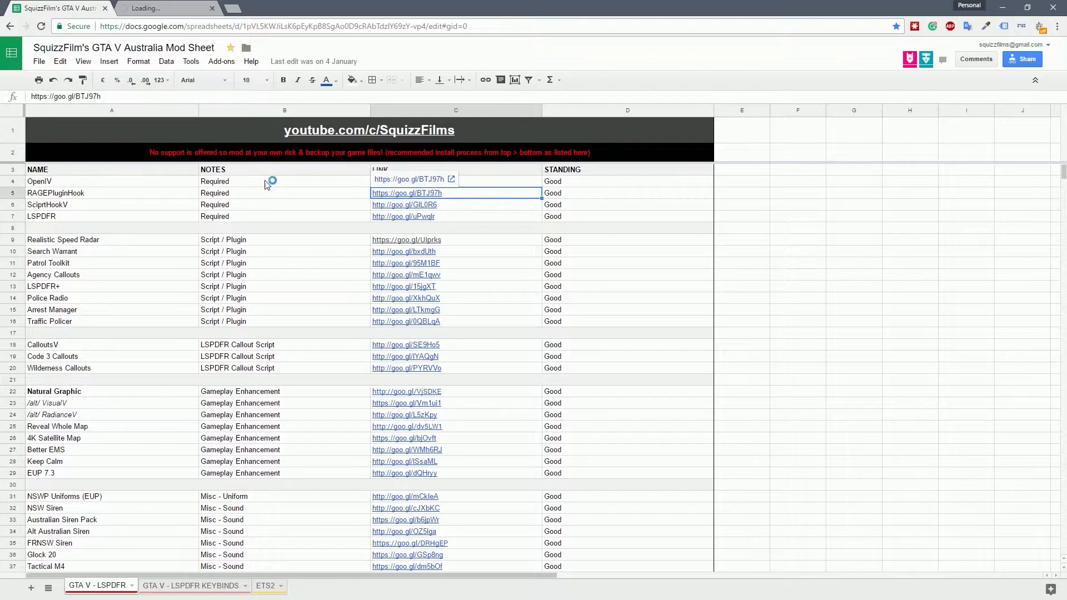
{"action": "left_click", "coordinate": [163, 4]}
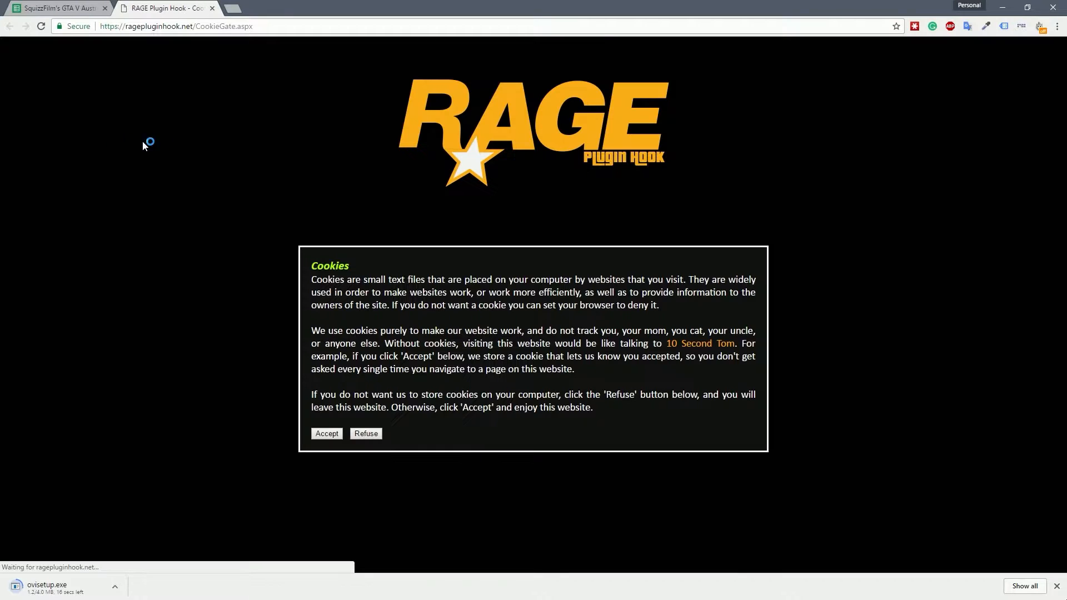
{"action": "left_click", "coordinate": [333, 438]}
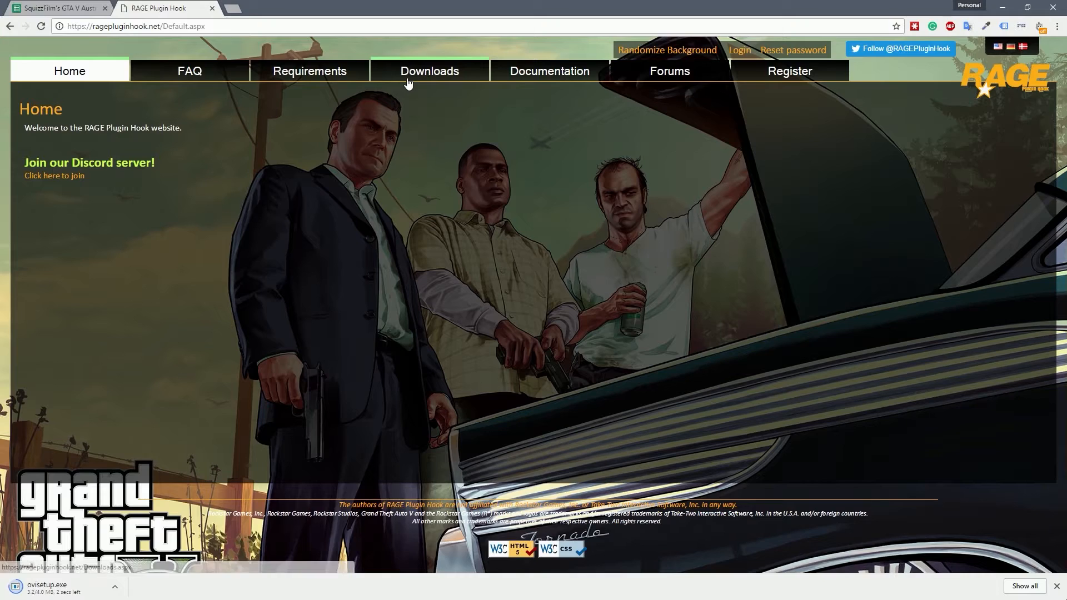
{"action": "left_click", "coordinate": [408, 81]}
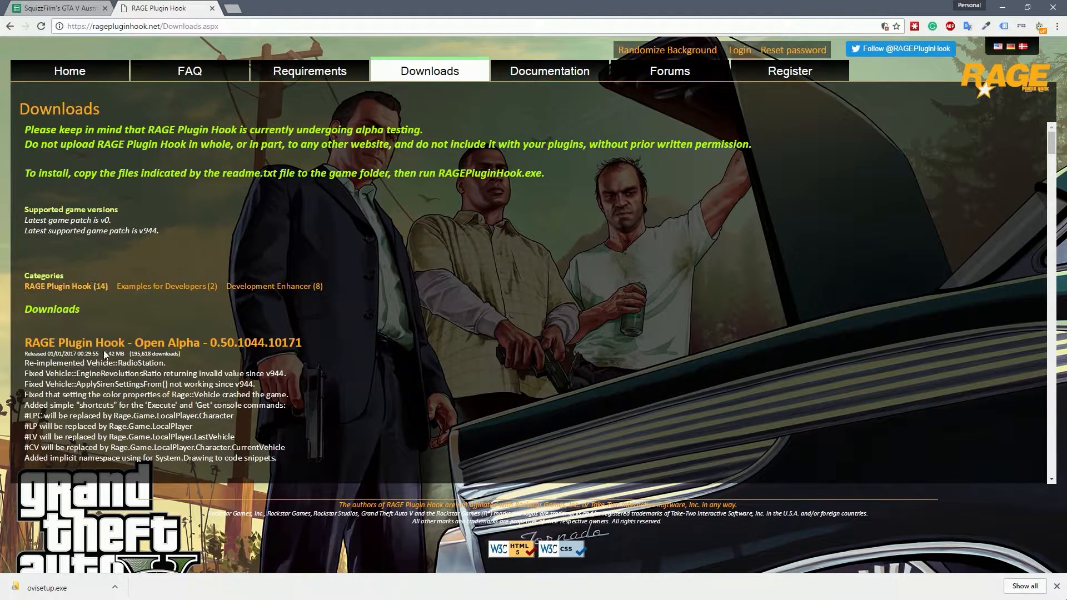
{"action": "left_click_drag", "start_coordinate": [26, 343], "coordinate": [23, 290]}
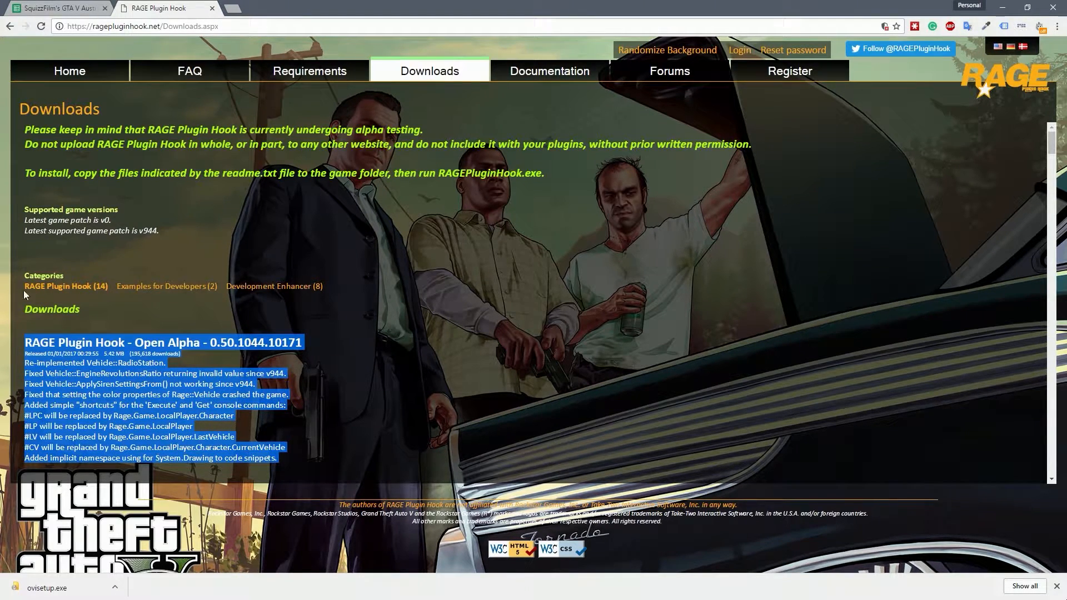
{"action": "double_click", "coordinate": [64, 313]}
{"action": "left_click", "coordinate": [29, 346]}
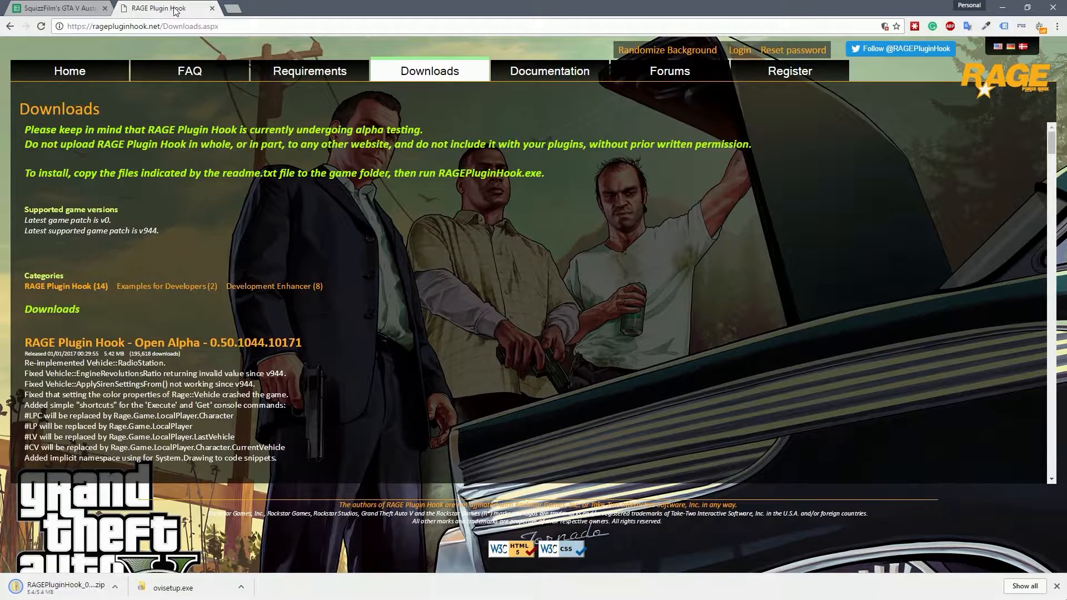
{"action": "middle_click", "coordinate": [172, 12]}
Step: Open the ScriptHookV link from the mod sheet, download Script Hook V v1.0.944.2 and close its page
{"action": "left_click", "coordinate": [378, 207]}
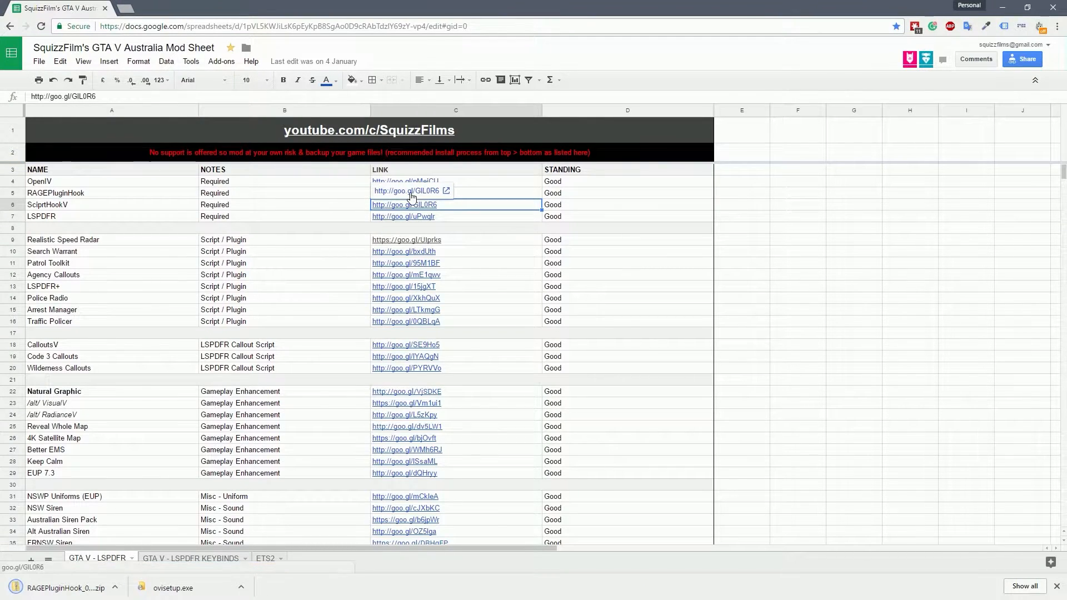
{"action": "left_click", "coordinate": [410, 195]}
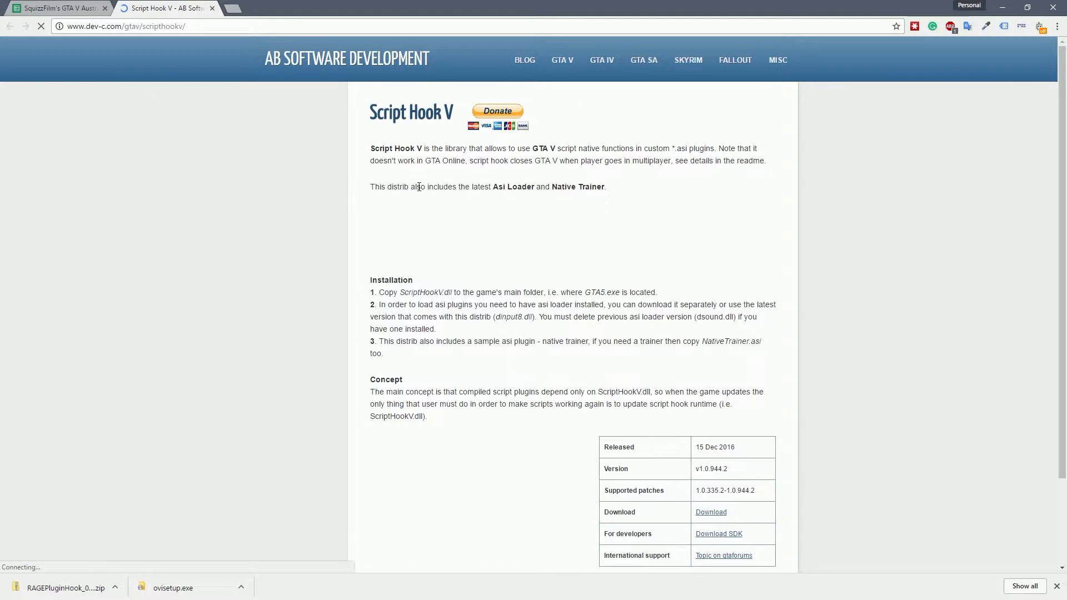
{"action": "scroll", "coordinate": [699, 410], "scroll_direction": "down", "scroll_amount": 3}
{"action": "left_click", "coordinate": [705, 412]}
{"action": "left_click_drag", "start_coordinate": [618, 407], "coordinate": [730, 408]}
{"action": "left_click", "coordinate": [712, 409]}
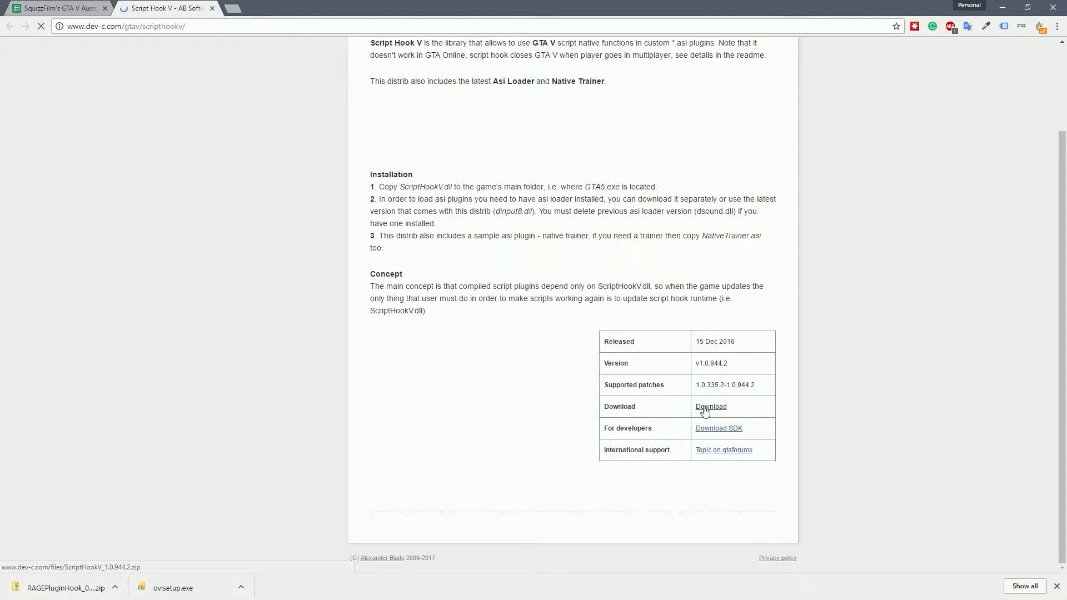
{"action": "left_click", "coordinate": [212, 8]}
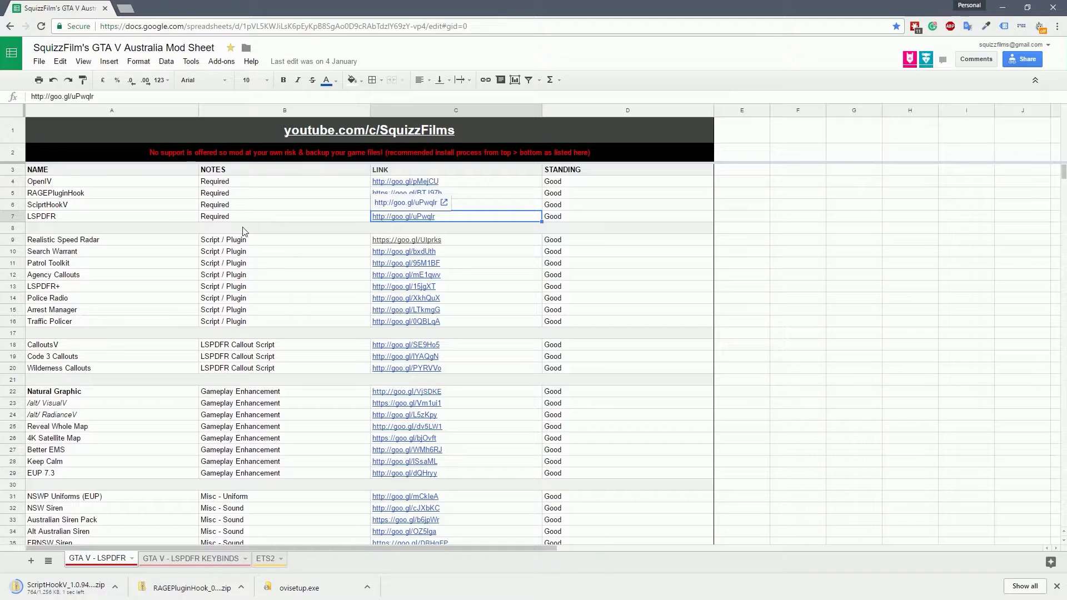
Step: Open the LSPDFR link from the mod sheet and download LSPDFR 031 Install.rar, completing the security check
{"action": "left_click", "coordinate": [394, 207]}
{"action": "left_click", "coordinate": [38, 4]}
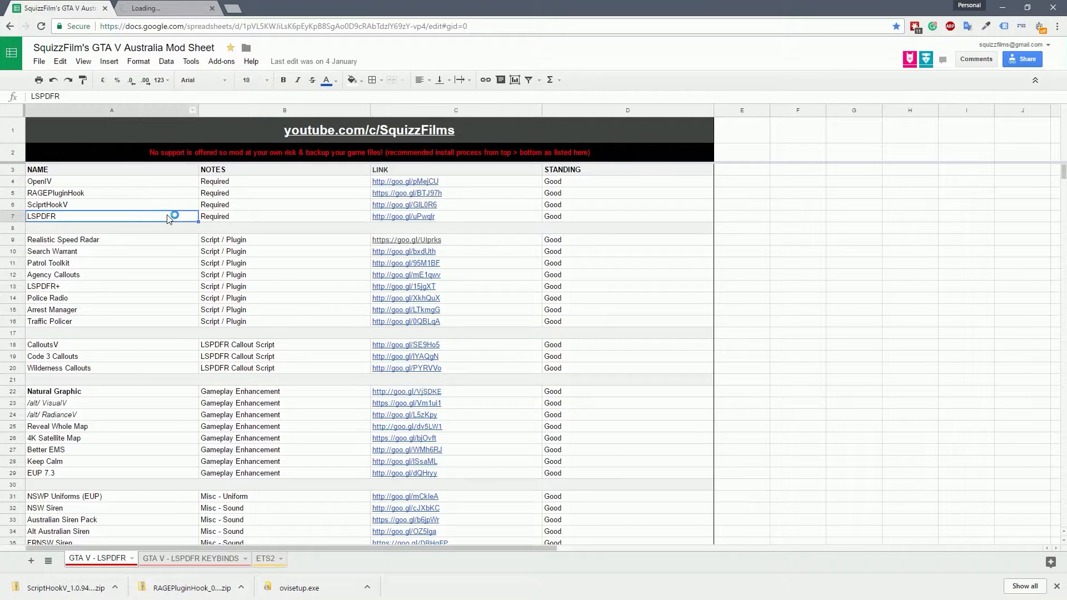
{"action": "left_click", "coordinate": [147, 7]}
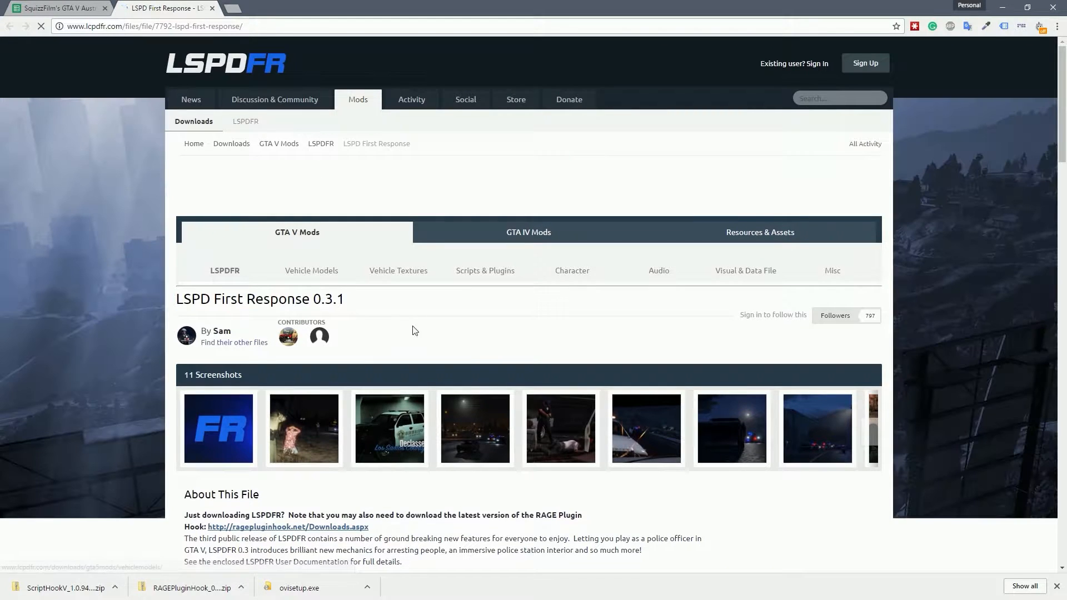
{"action": "scroll", "coordinate": [422, 322], "scroll_direction": "down", "scroll_amount": 5}
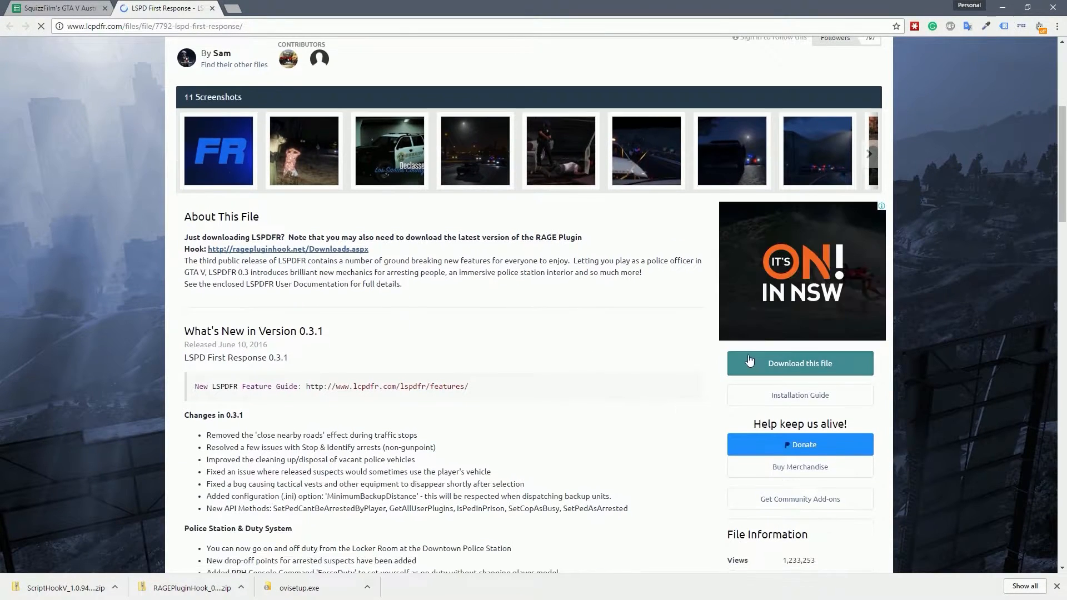
{"action": "left_click", "coordinate": [749, 361]}
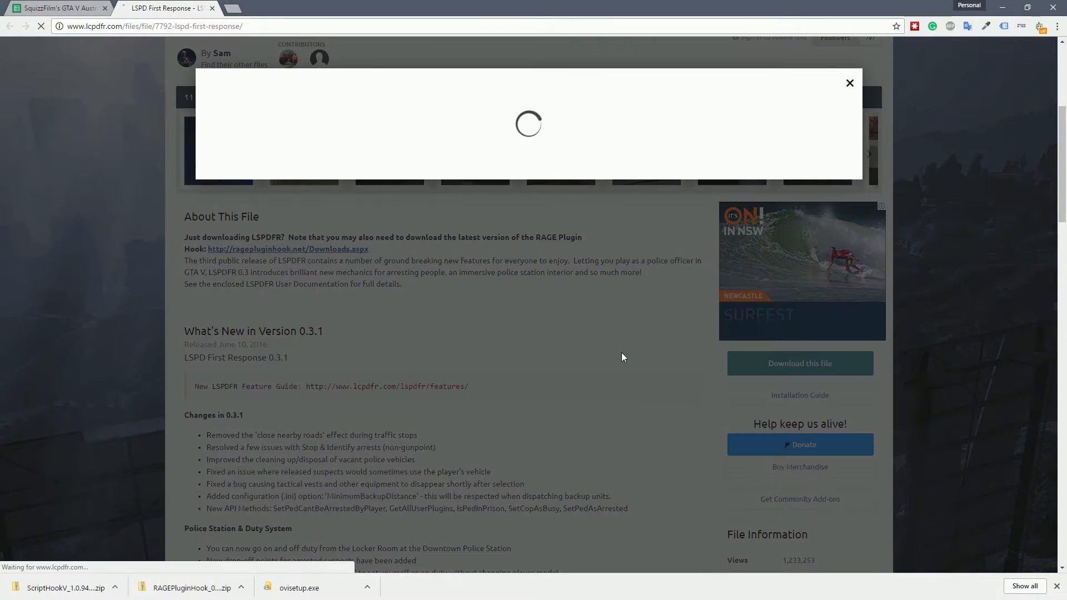
{"action": "left_click", "coordinate": [809, 287]}
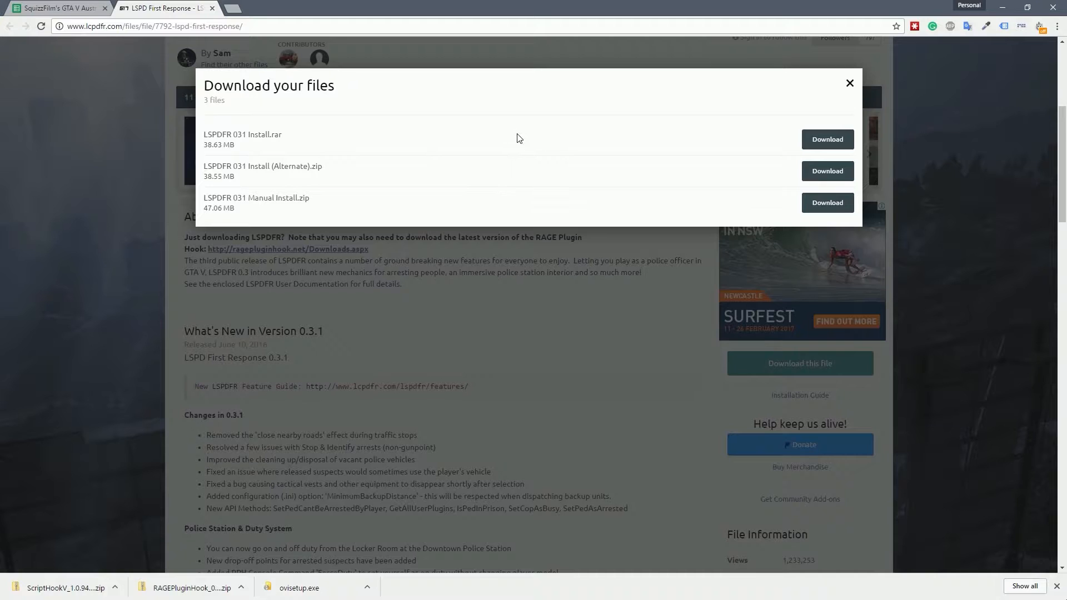
{"action": "left_click", "coordinate": [827, 140]}
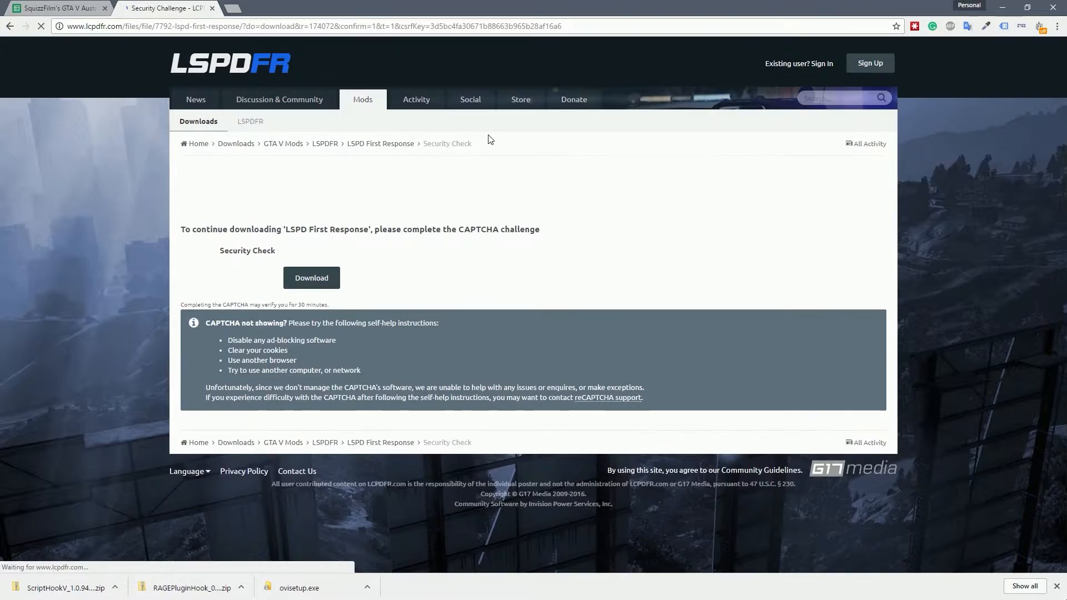
{"action": "left_click", "coordinate": [292, 265]}
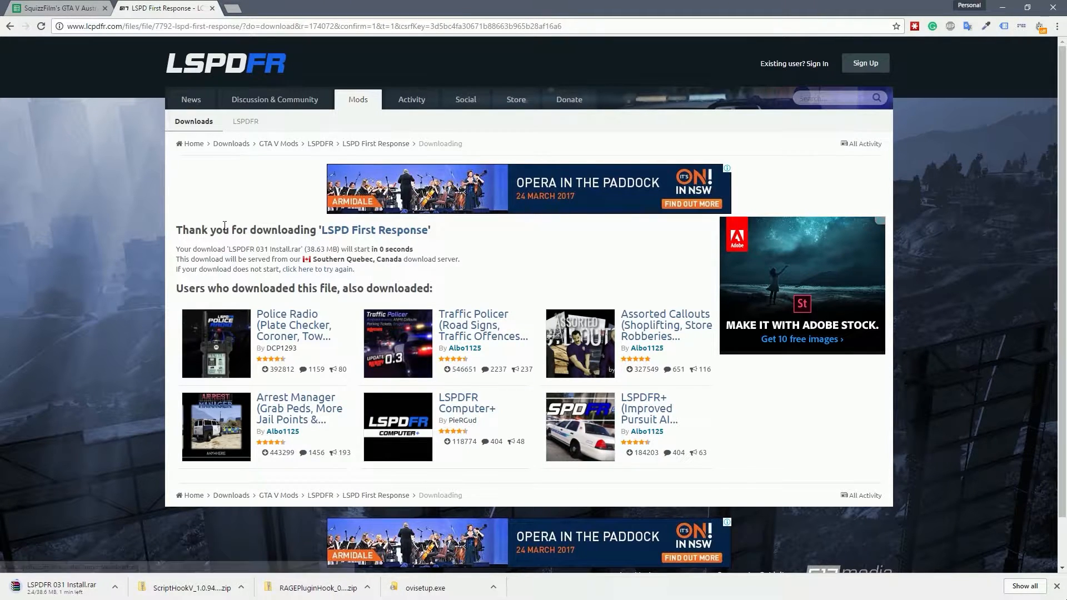
{"action": "left_click_drag", "start_coordinate": [194, 287], "coordinate": [244, 287]}
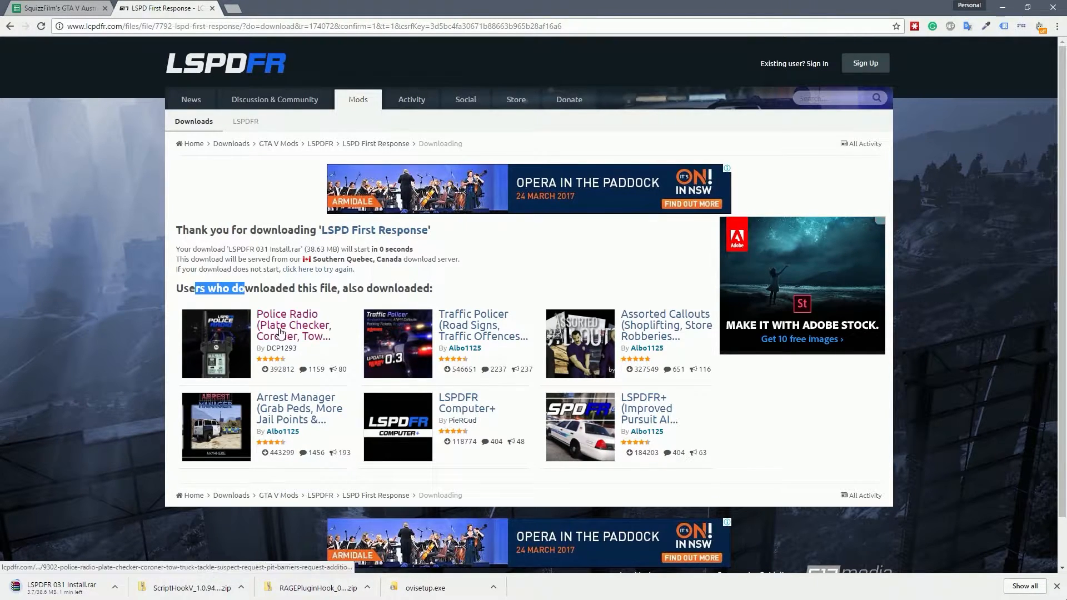
{"action": "left_click_drag", "start_coordinate": [173, 225], "coordinate": [610, 485]}
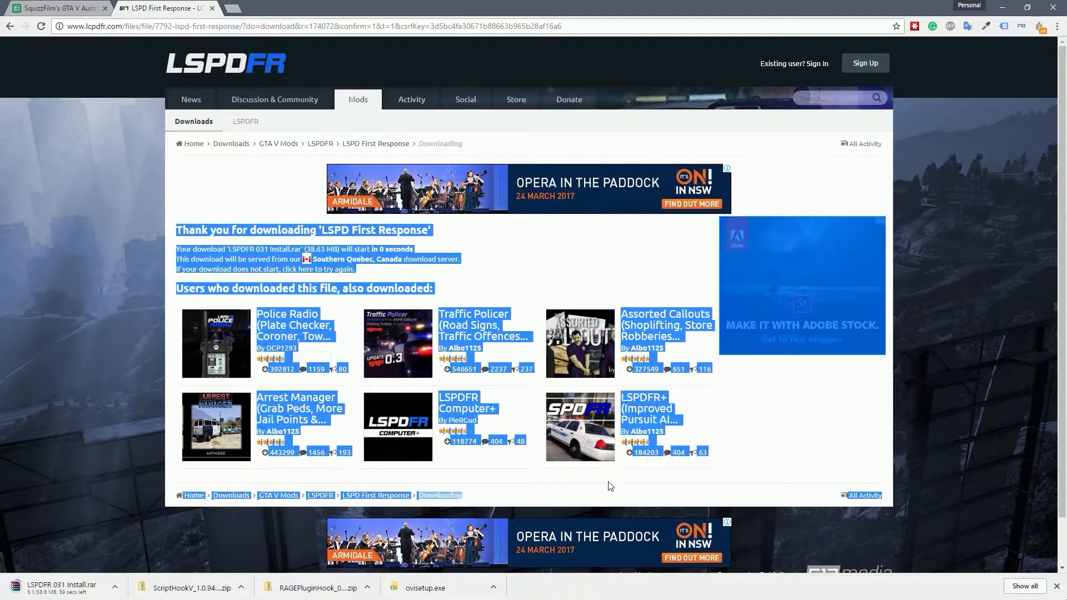
{"action": "left_click", "coordinate": [510, 468]}
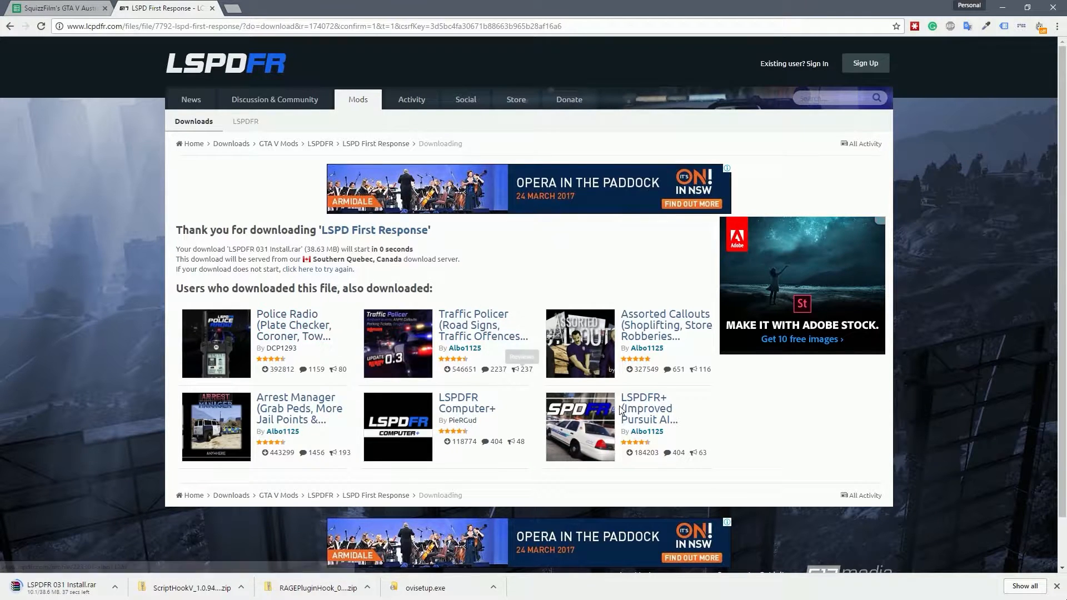
{"action": "left_click", "coordinate": [55, 7]}
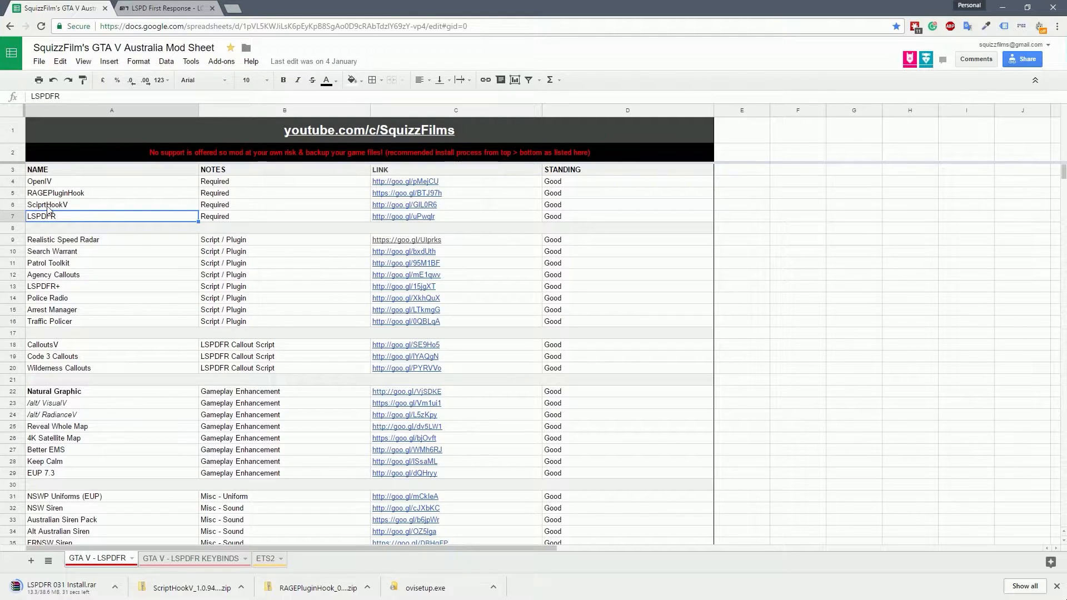
{"action": "left_click", "coordinate": [73, 206]}
{"action": "left_click", "coordinate": [129, 10]}
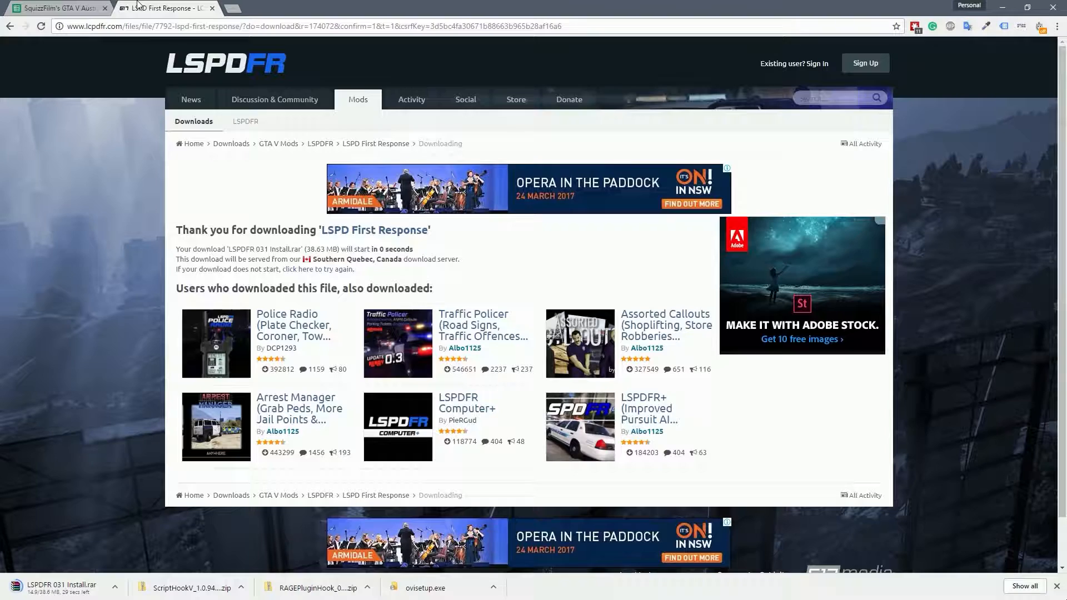
{"action": "left_click", "coordinate": [80, 6]}
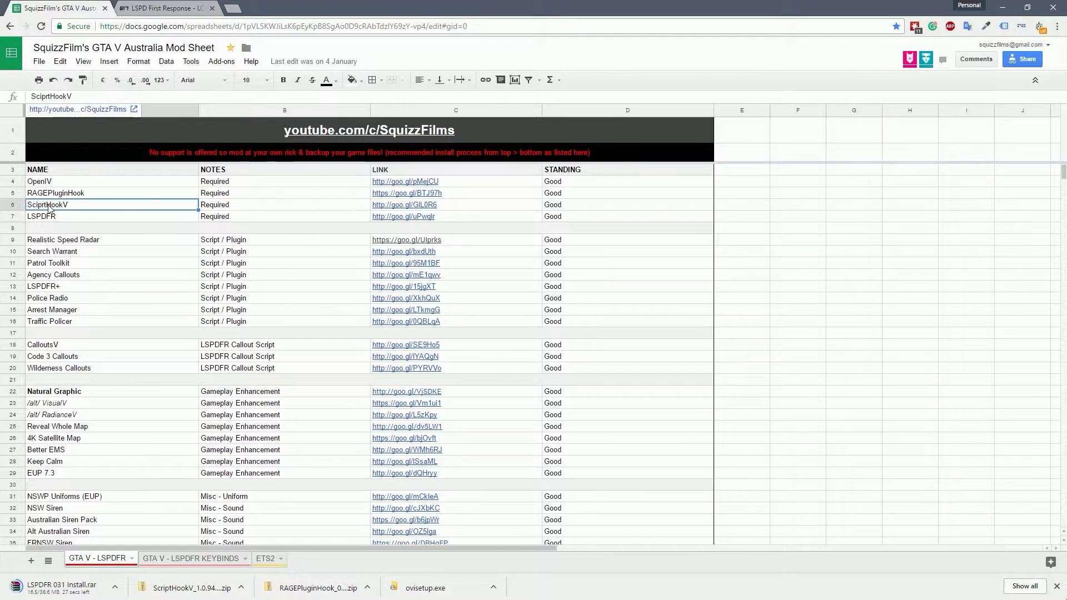
Step: Switch to File Explorer, extract the LSPDFR 031 Install archive into its own folder in Downloads, and check the extracted folder's contents
{"action": "key", "text": "alt+Tab"}
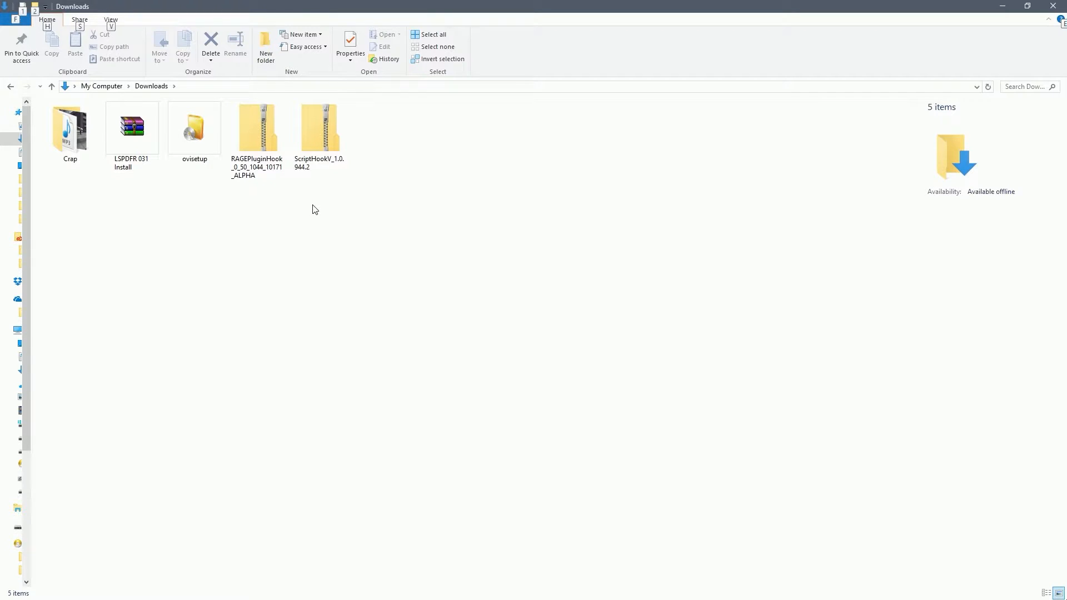
{"action": "left_click", "coordinate": [130, 120]}
{"action": "right_click", "coordinate": [131, 120]}
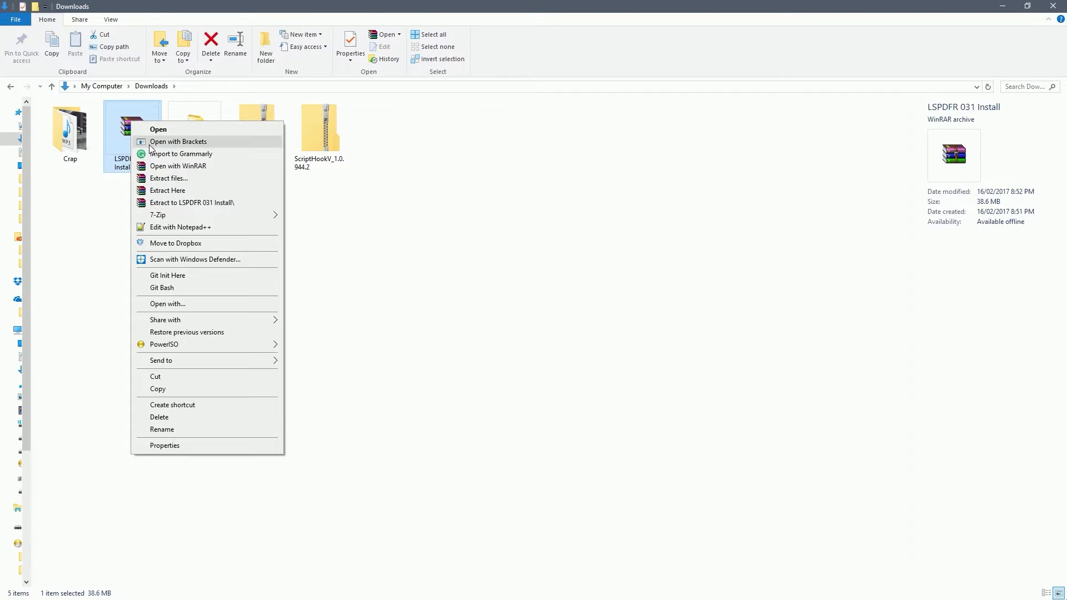
{"action": "left_click", "coordinate": [163, 179]}
{"action": "left_click", "coordinate": [565, 419]}
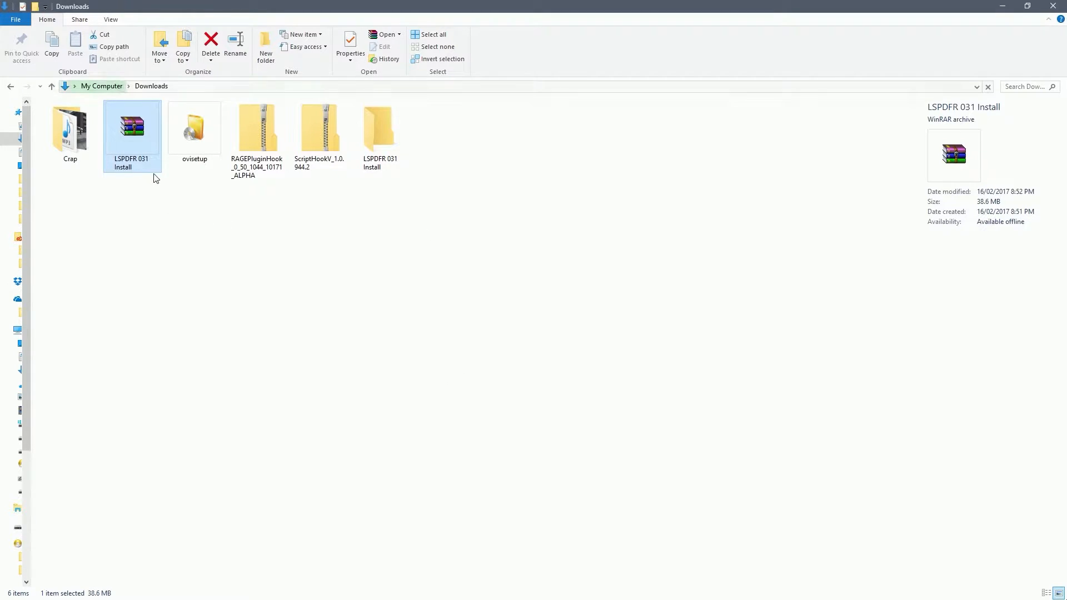
{"action": "left_click_drag", "start_coordinate": [155, 208], "coordinate": [97, 99]}
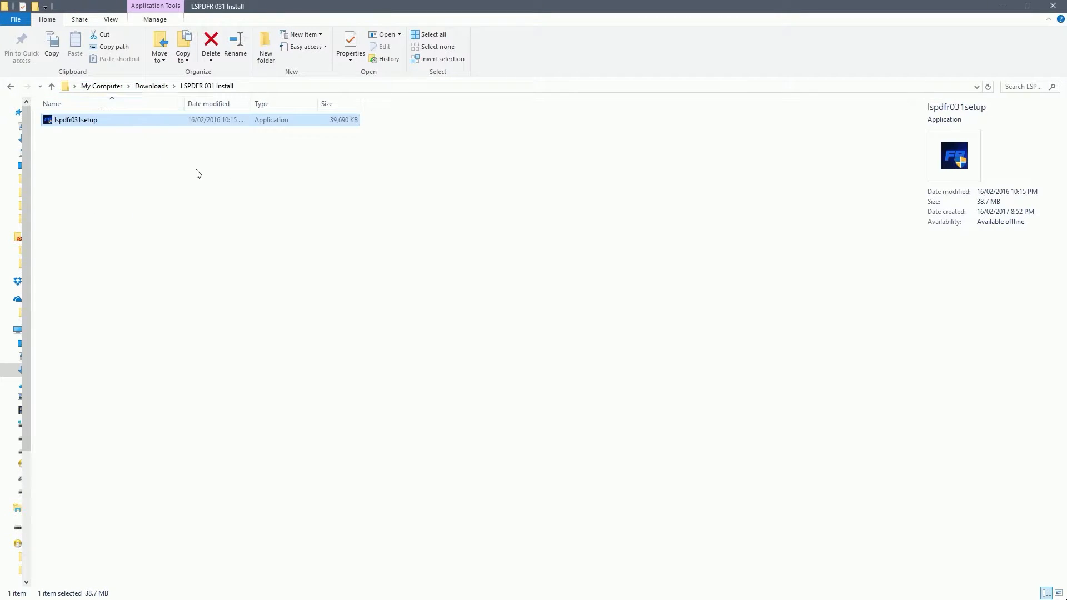
{"action": "left_click_drag", "start_coordinate": [196, 169], "coordinate": [157, 98]}
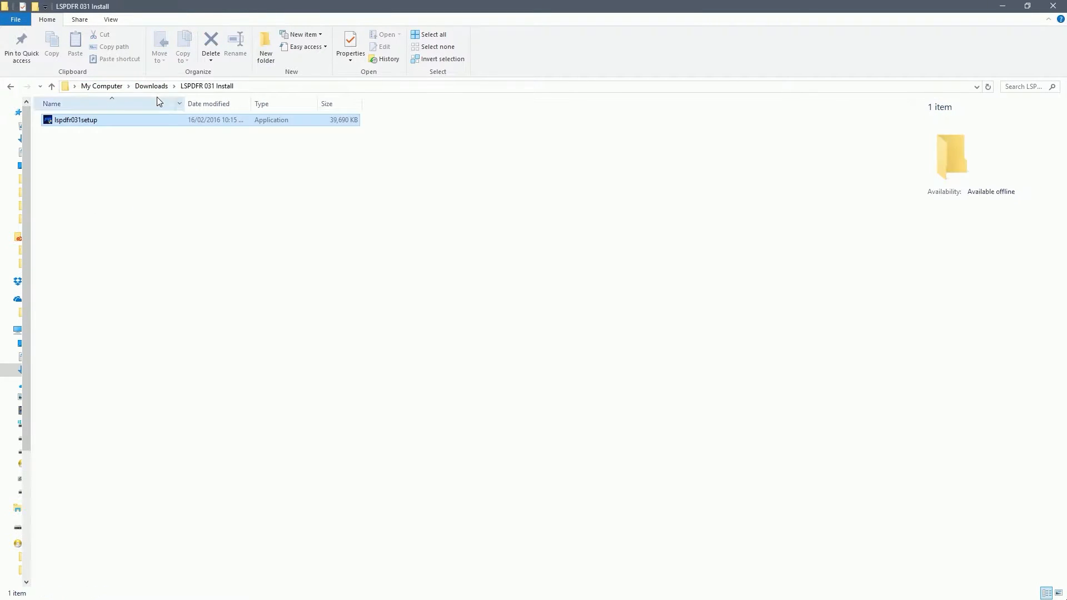
{"action": "key", "text": "alt+Left"}
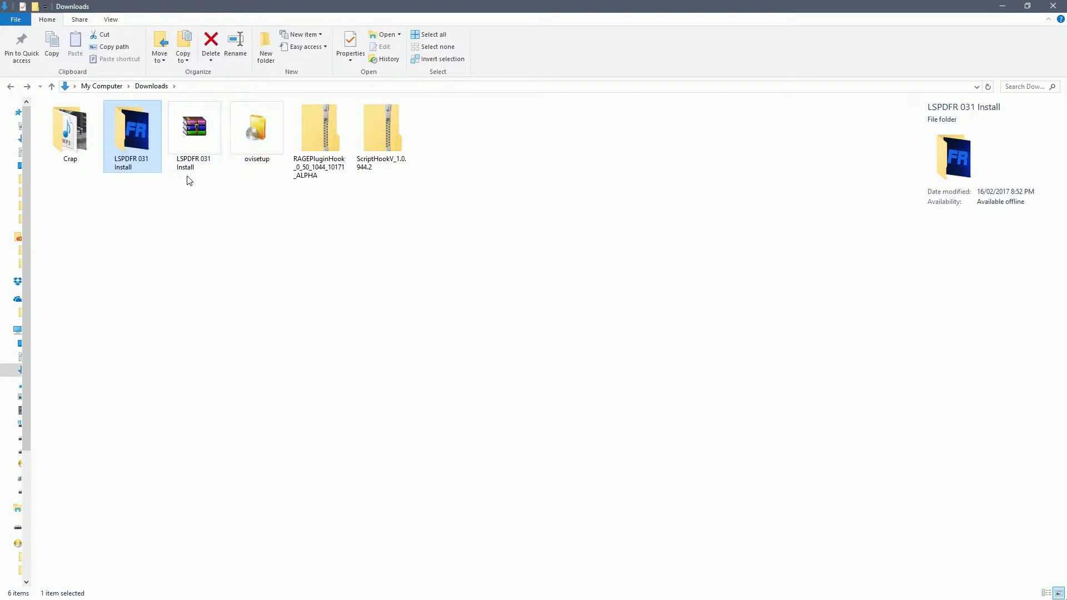
Step: Run ovisetup from Downloads and install OpenIV in English with a desktop icon, accepting the license terms and closing the installer
{"action": "left_click", "coordinate": [257, 152]}
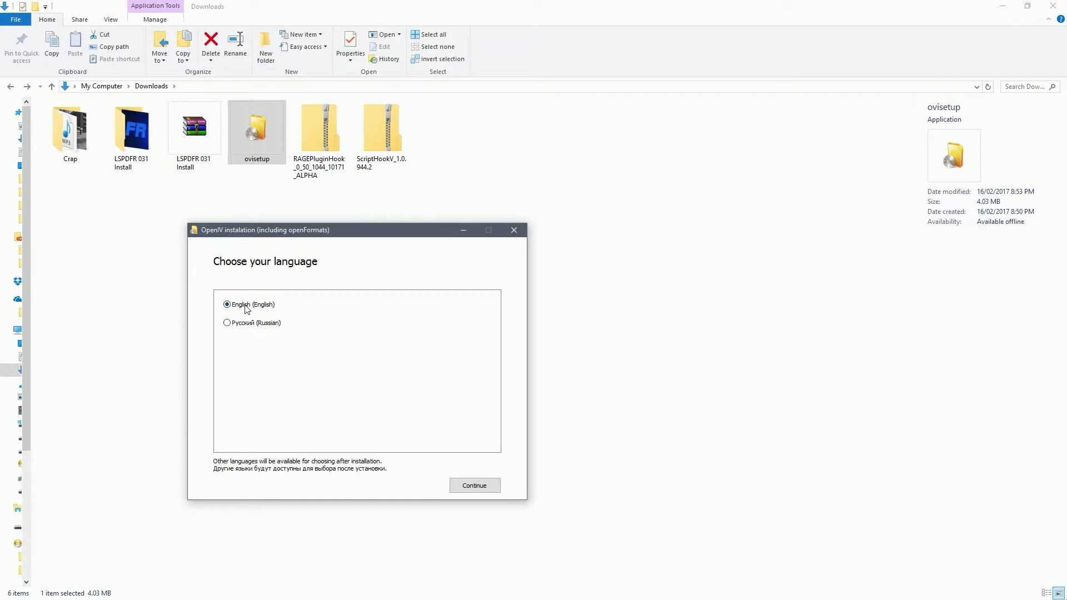
{"action": "left_click", "coordinate": [473, 485]}
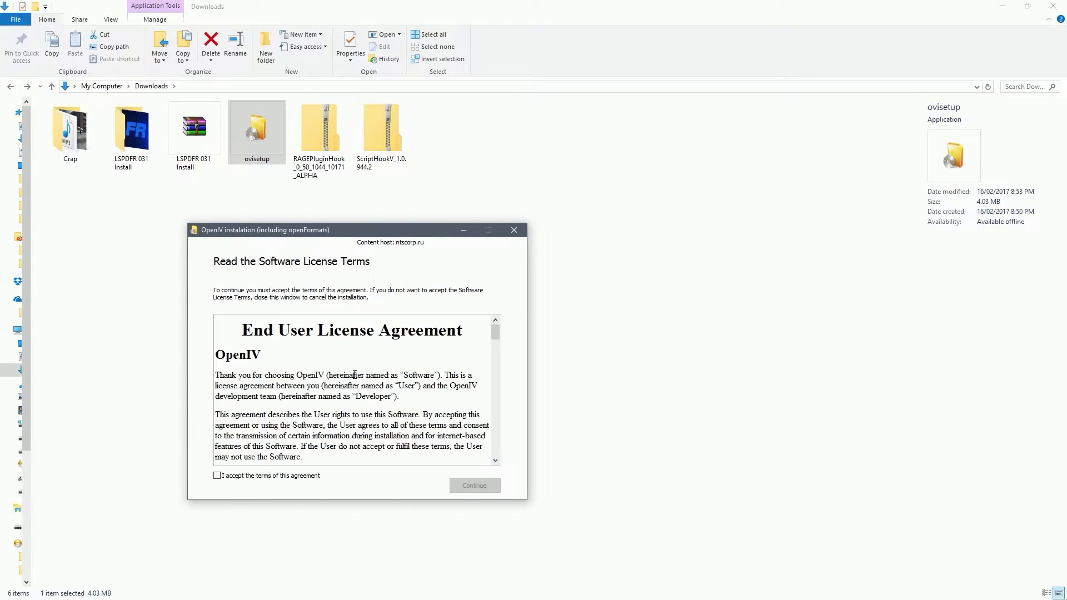
{"action": "left_click", "coordinate": [476, 487]}
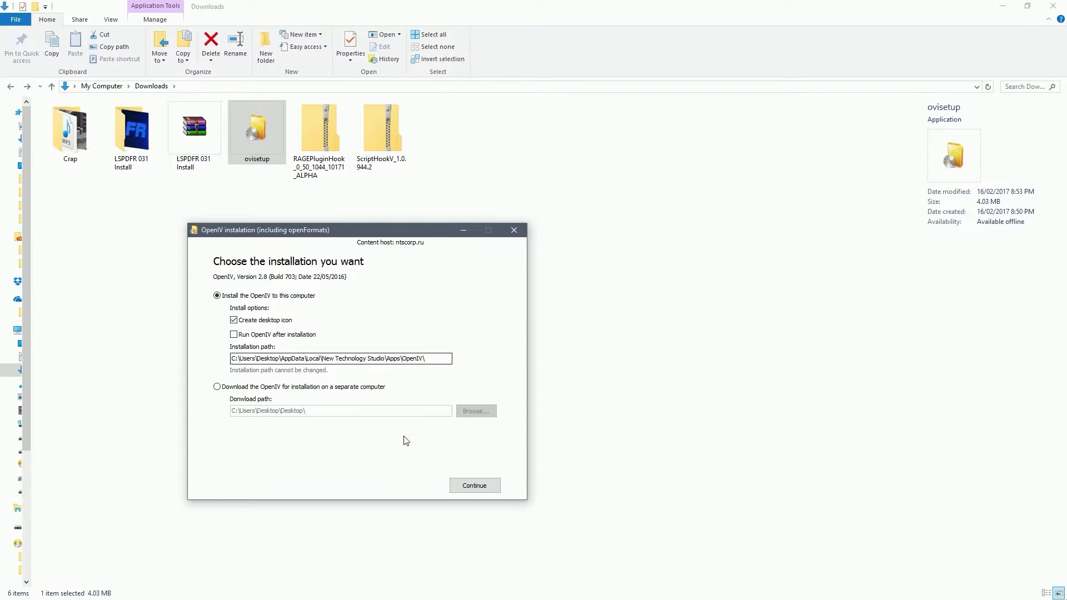
{"action": "left_click", "coordinate": [474, 486]}
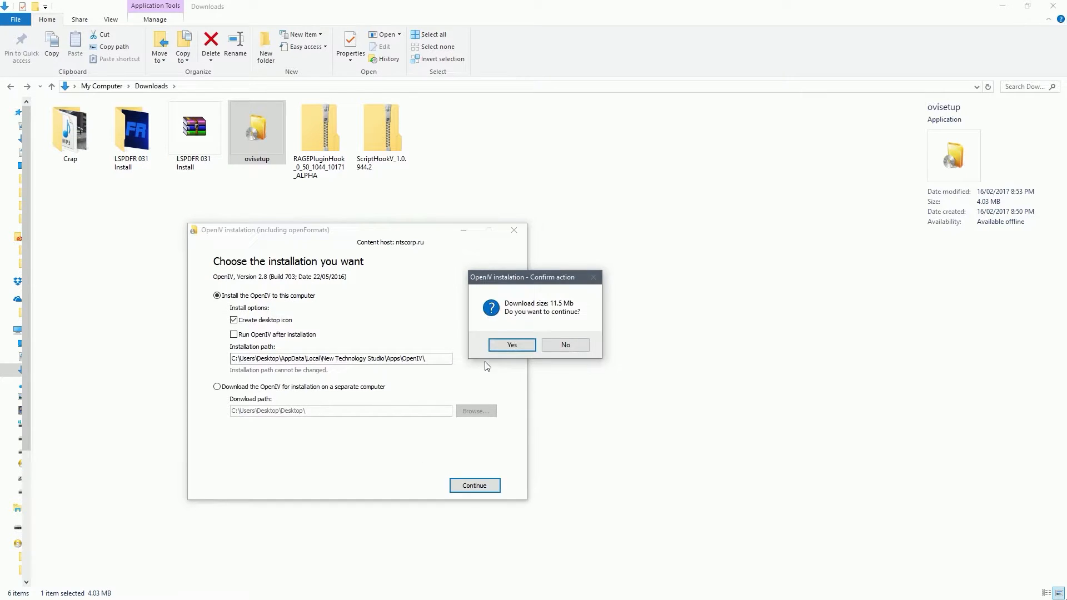
{"action": "left_click", "coordinate": [511, 344]}
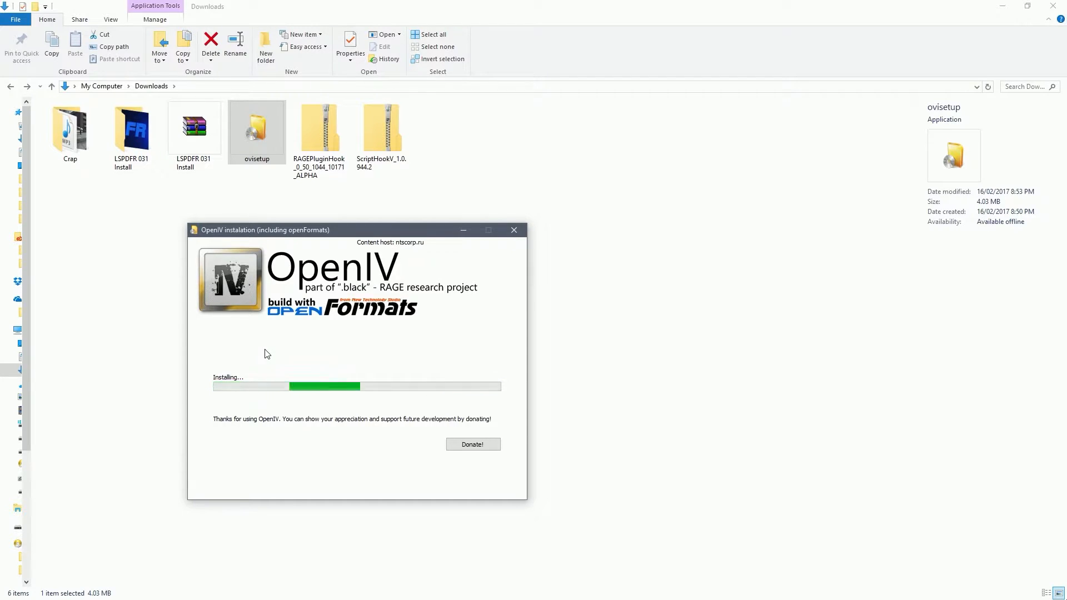
{"action": "left_click", "coordinate": [513, 231]}
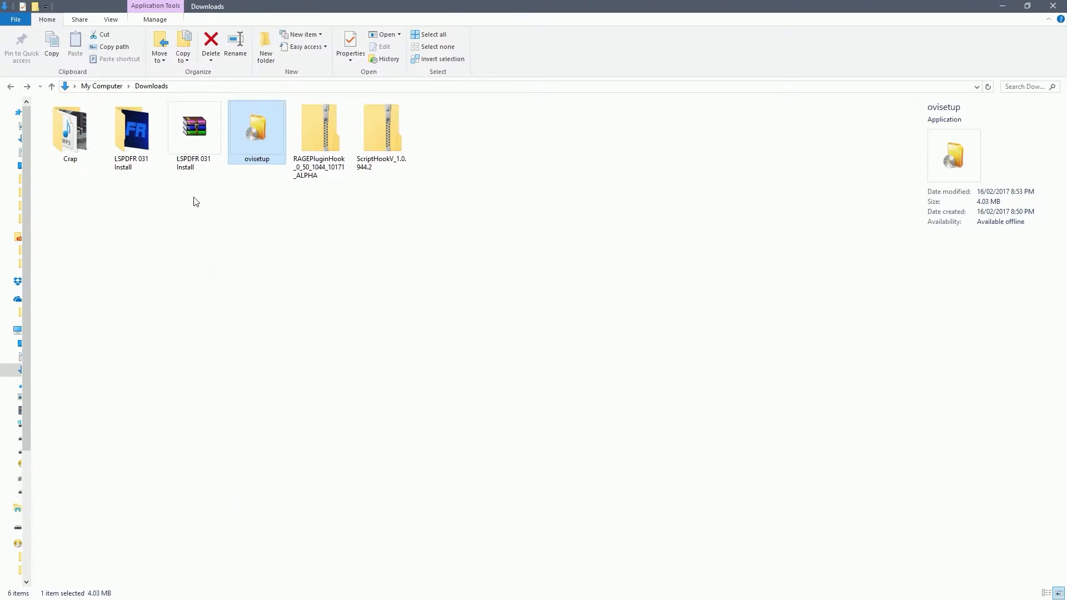
Step: Extract the RAGEPluginHook_0_50_1044_10171_ALPHA and ScriptHookV_1.0.944.2 zip archives into their own folders in Downloads
{"action": "left_click", "coordinate": [305, 209]}
{"action": "right_click", "coordinate": [319, 156]}
{"action": "left_click", "coordinate": [351, 190]}
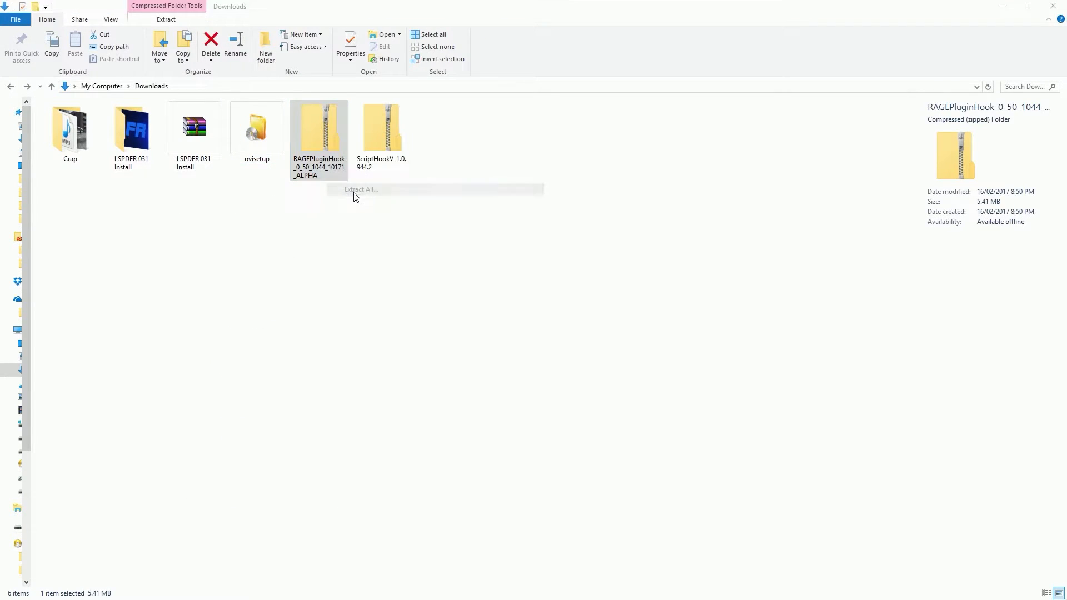
{"action": "left_click_drag", "start_coordinate": [391, 264], "coordinate": [400, 257]}
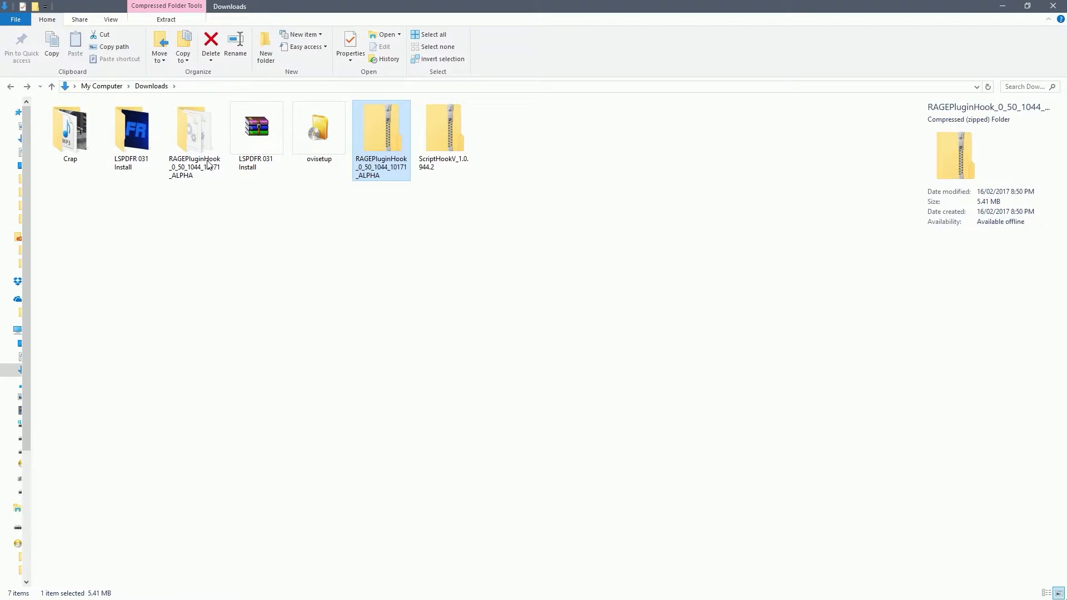
{"action": "right_click", "coordinate": [443, 136]}
{"action": "left_click", "coordinate": [482, 201]}
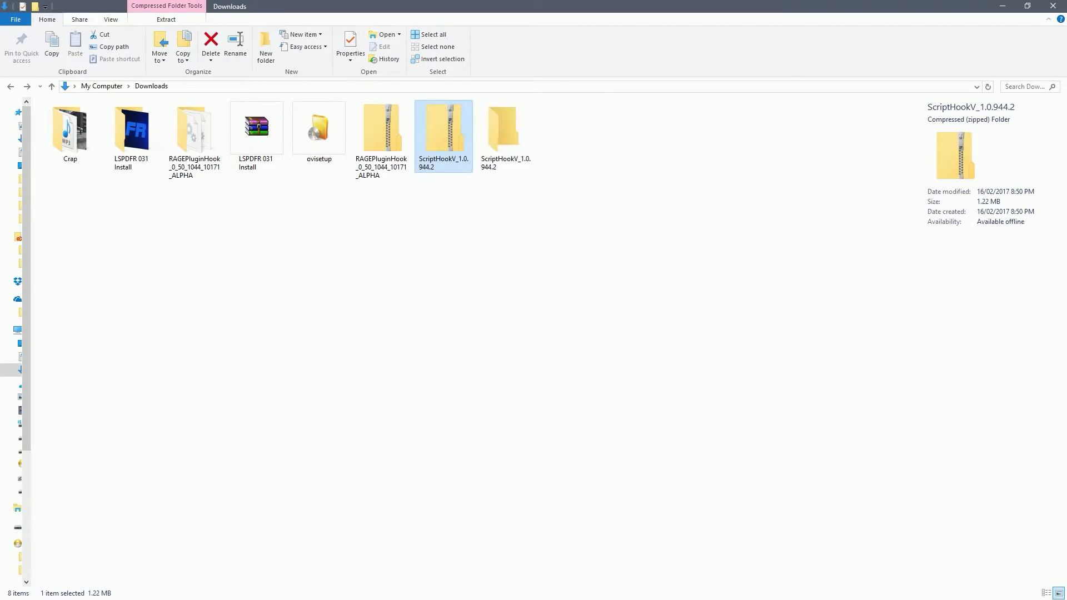
Step: Delete the RAGEPluginHook and ScriptHookV zip archives and the ovisetup installer from Downloads, keeping the extracted folders
{"action": "left_click_drag", "start_coordinate": [442, 211], "coordinate": [356, 105]}
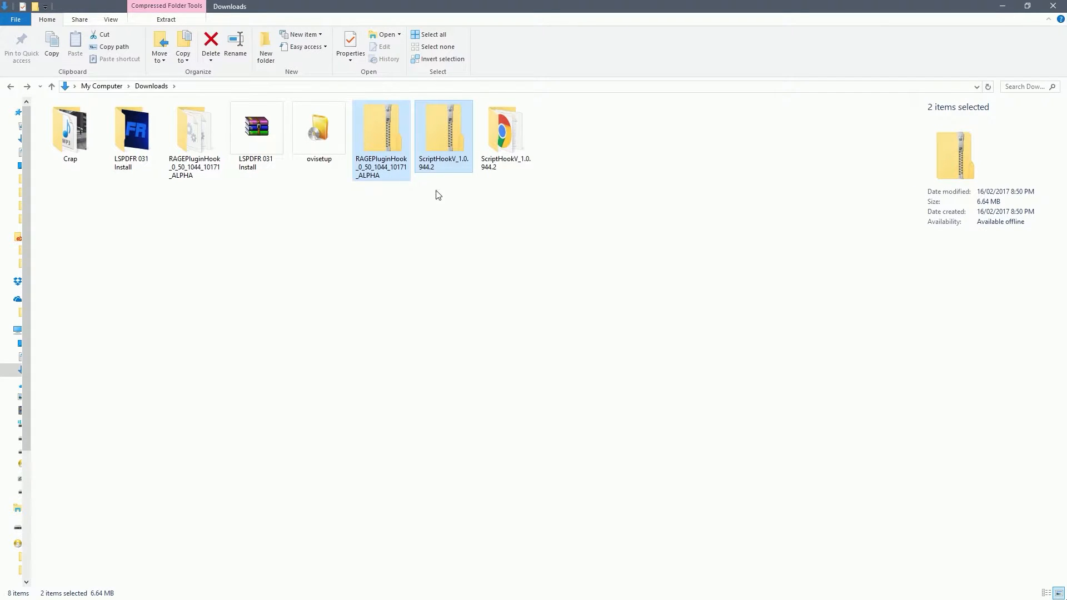
{"action": "left_click", "coordinate": [438, 144]}
{"action": "key", "text": "Delete"}
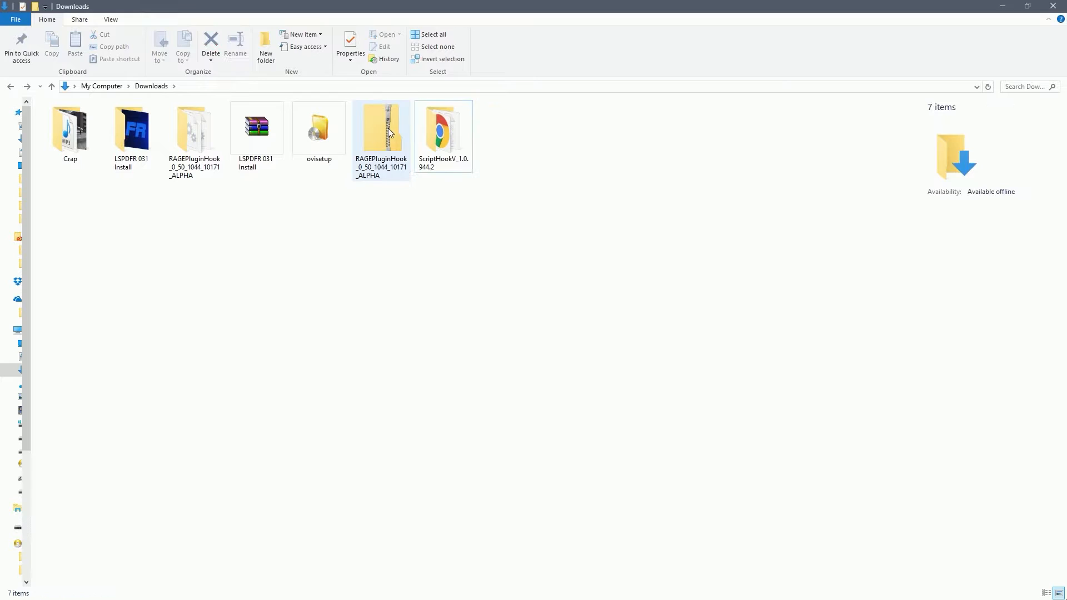
{"action": "left_click", "coordinate": [388, 128]}
{"action": "key", "text": "Delete"}
{"action": "left_click", "coordinate": [319, 141]}
{"action": "left_click", "coordinate": [261, 161]}
{"action": "left_click", "coordinate": [311, 156]}
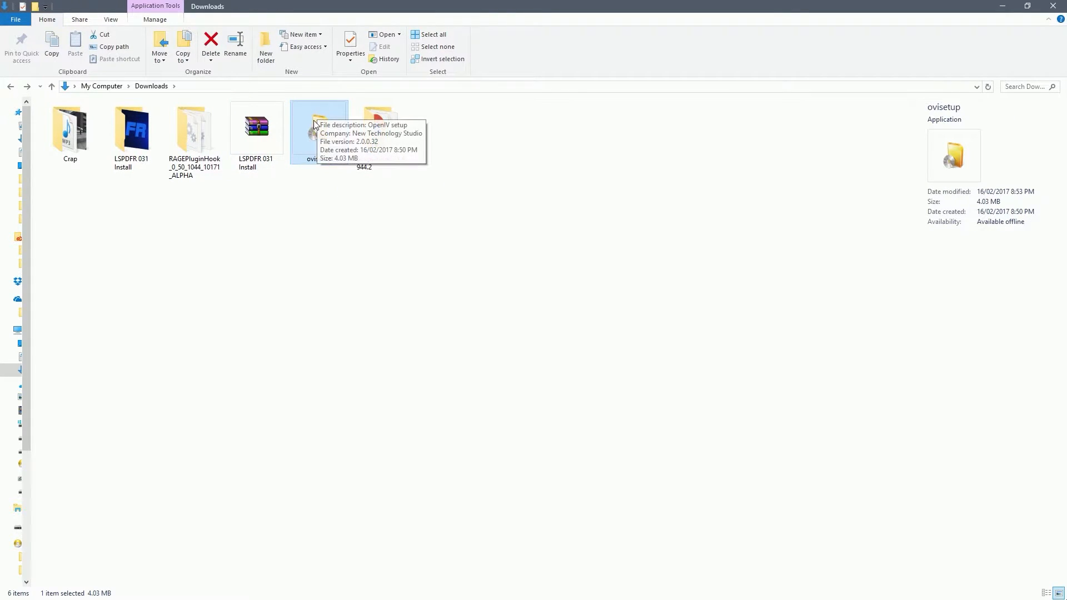
{"action": "key", "text": "Delete"}
Step: Delete the LSPDFR 031 Install WinRAR archive from Downloads, keeping its extracted folder
{"action": "left_click", "coordinate": [192, 169]}
{"action": "left_click", "coordinate": [147, 154]}
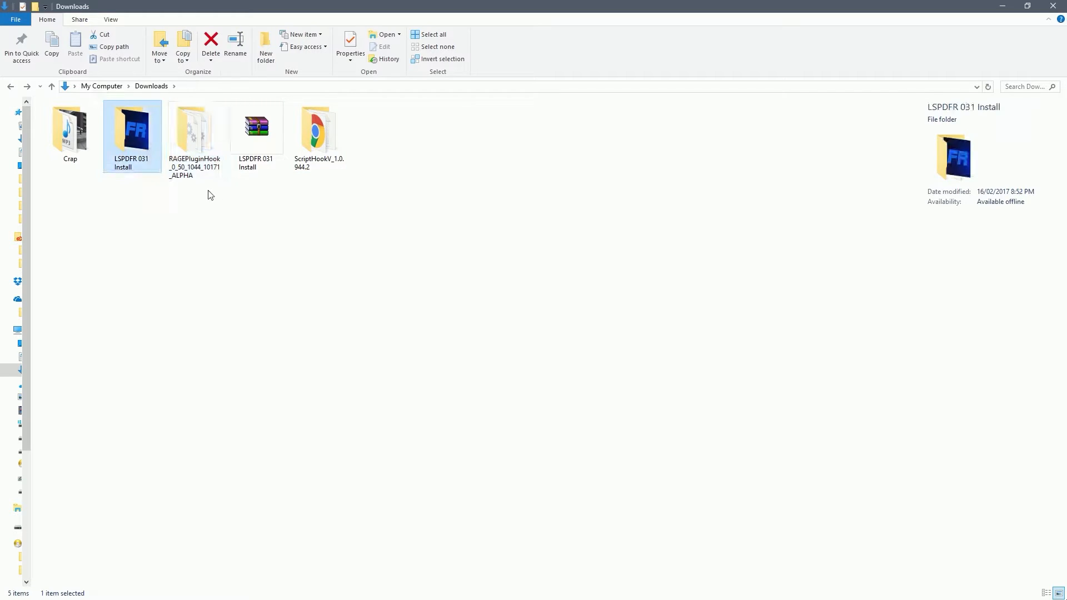
{"action": "left_click", "coordinate": [255, 155]}
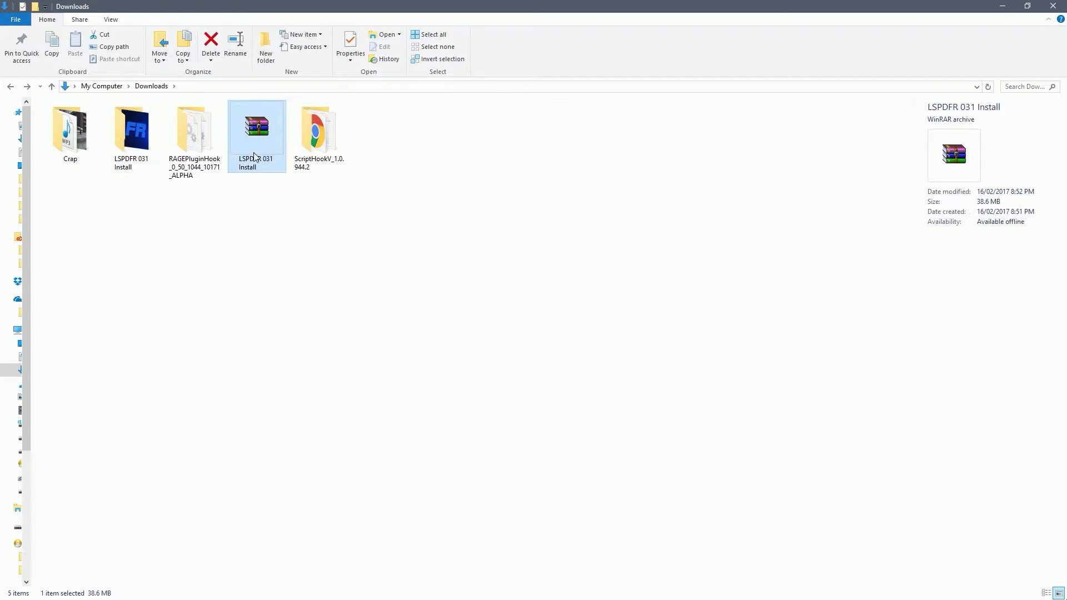
{"action": "left_click_drag", "start_coordinate": [254, 191], "coordinate": [257, 131]}
{"action": "left_click_drag", "start_coordinate": [269, 217], "coordinate": [247, 134]}
{"action": "left_click", "coordinate": [244, 196]}
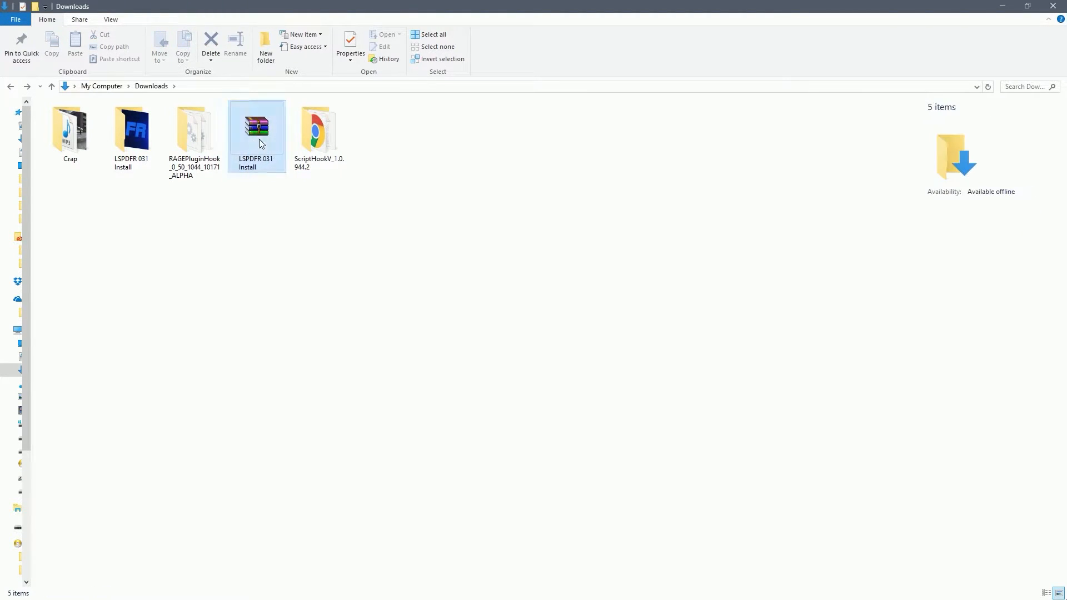
{"action": "left_click", "coordinate": [260, 135]}
{"action": "key", "text": "Delete"}
{"action": "left_click_drag", "start_coordinate": [250, 205], "coordinate": [110, 137]}
{"action": "left_click_drag", "start_coordinate": [139, 213], "coordinate": [191, 159]}
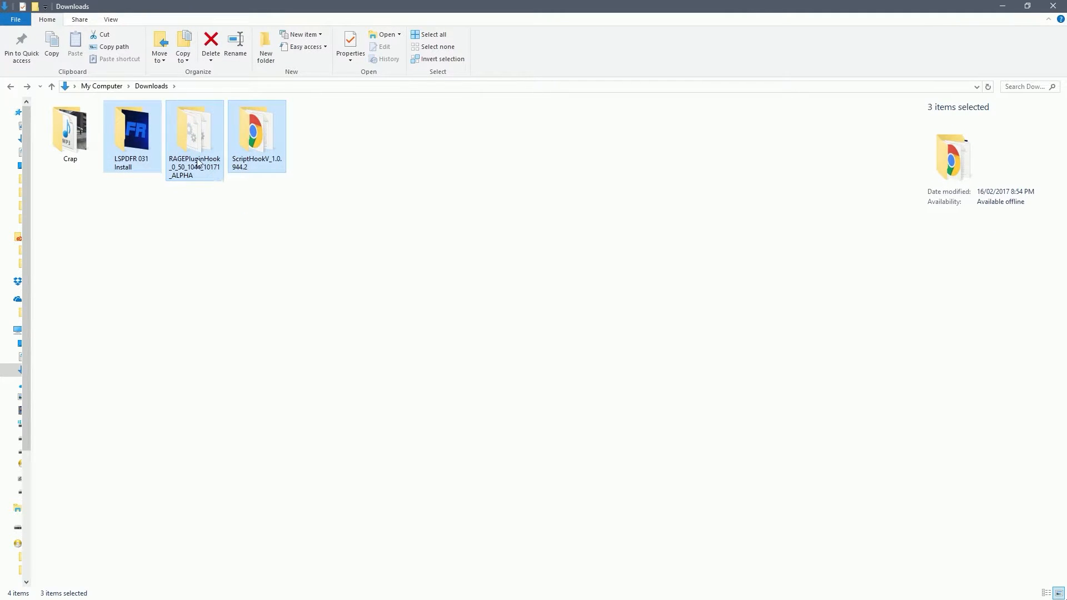
{"action": "left_click", "coordinate": [247, 196]}
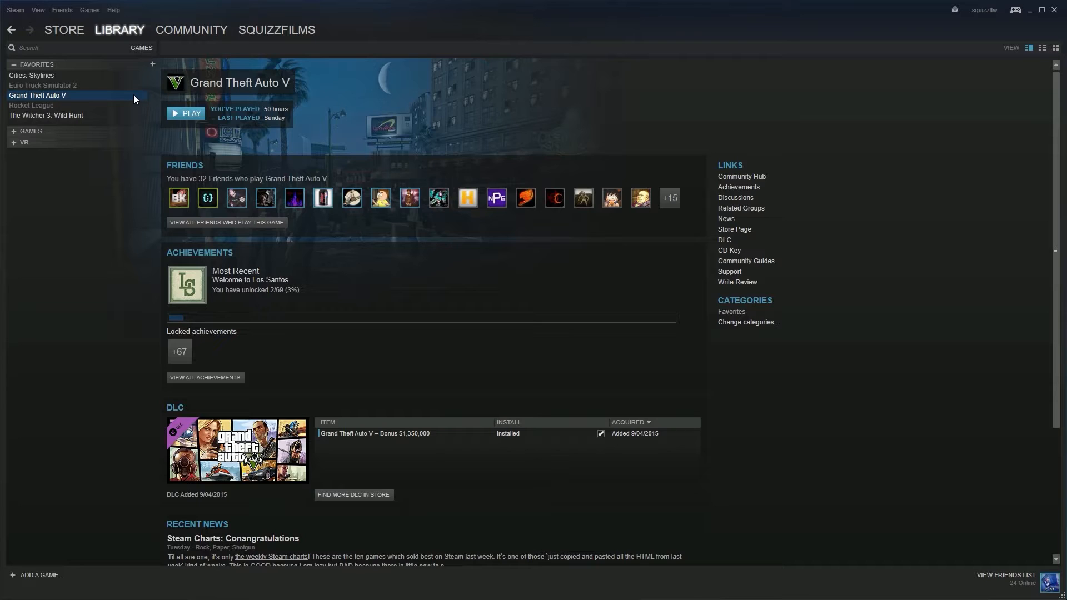
Step: In the Steam library, browse Grand Theft Auto V's local files from its properties and close the properties window
{"action": "right_click", "coordinate": [133, 96]}
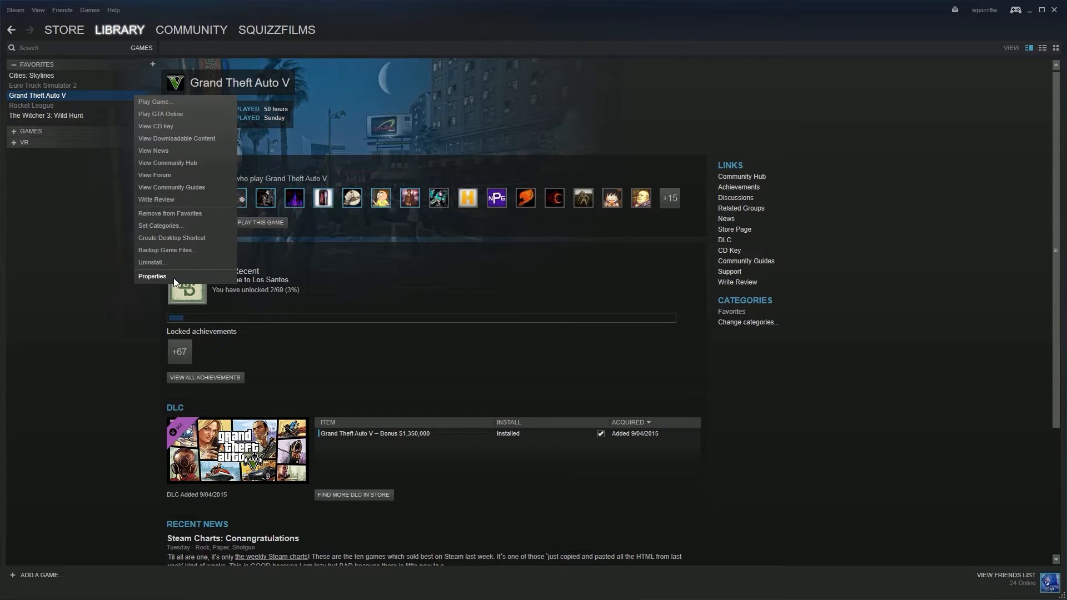
{"action": "left_click", "coordinate": [158, 278]}
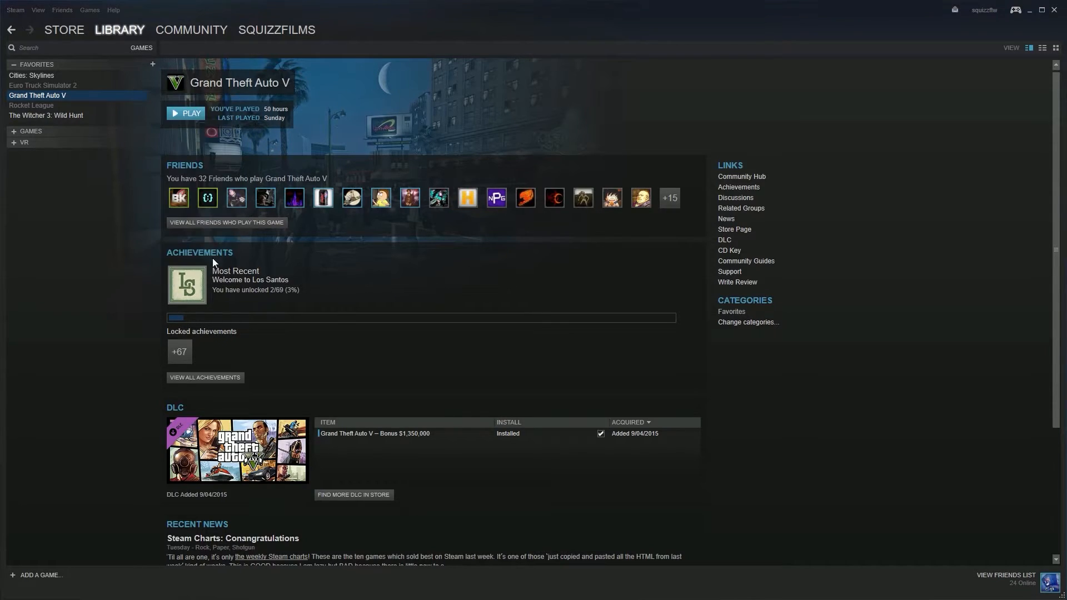
{"action": "left_click", "coordinate": [273, 166]}
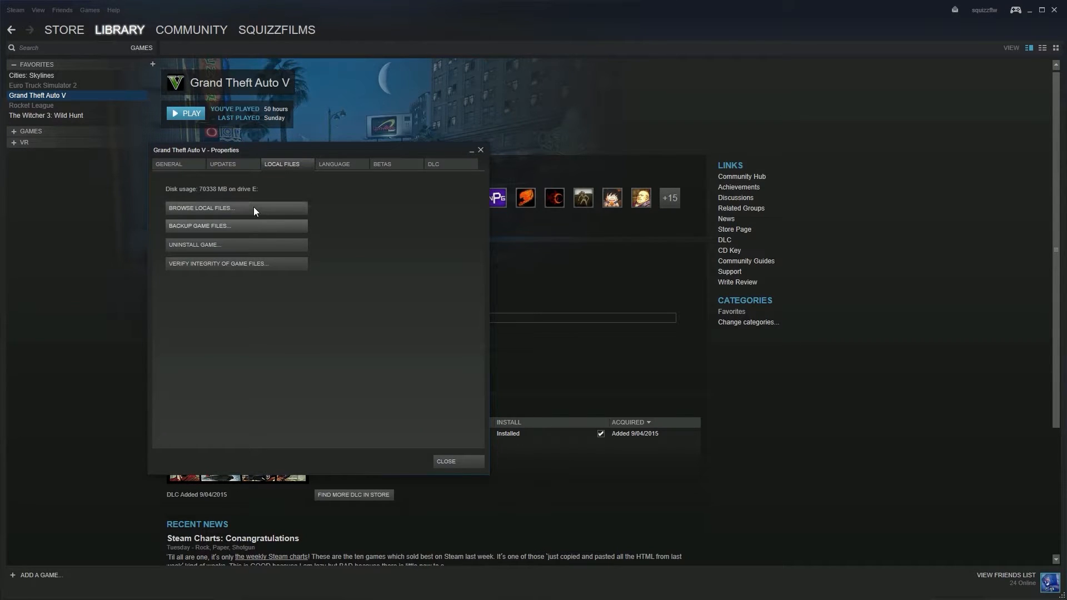
{"action": "left_click", "coordinate": [255, 210]}
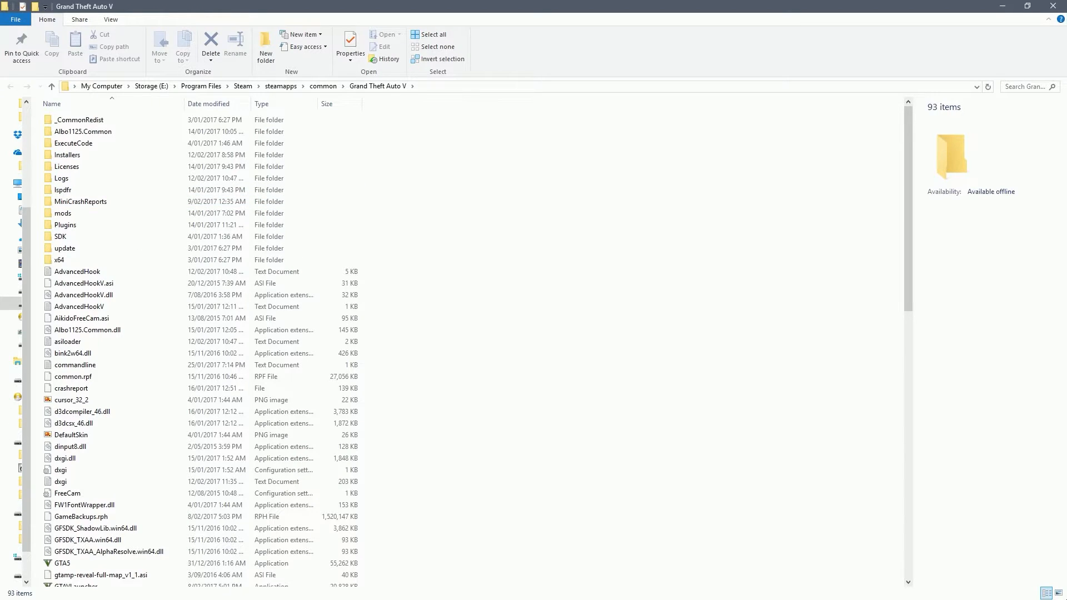
{"action": "key", "text": "alt+Tab"}
{"action": "left_click", "coordinate": [481, 150]}
Step: Go up to the steamapps common folder and pin the Grand Theft Auto V folder to Quick access
{"action": "left_click", "coordinate": [323, 87]}
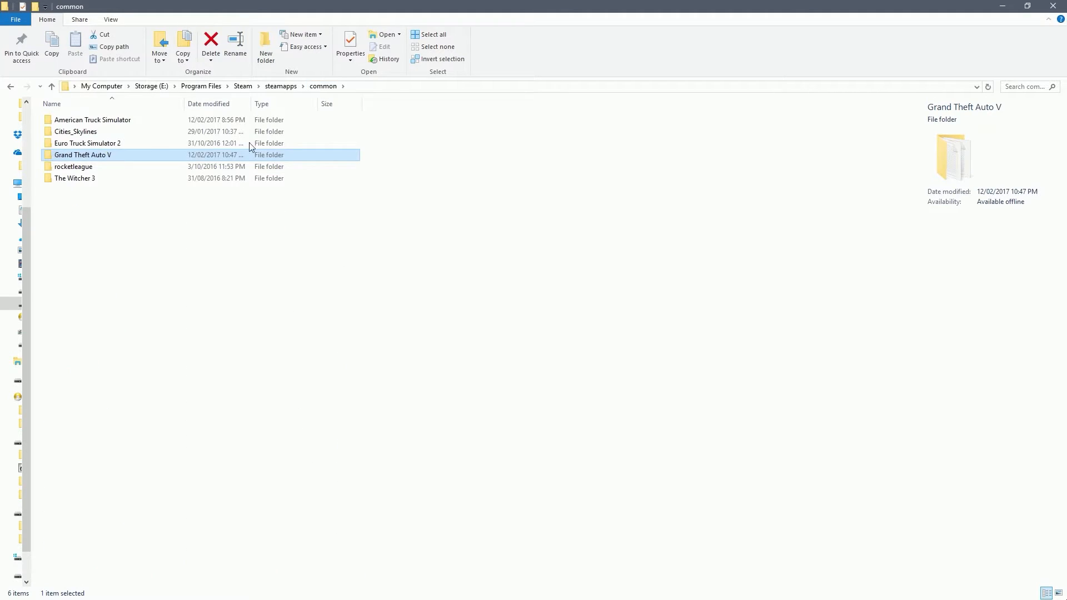
{"action": "right_click", "coordinate": [99, 156]}
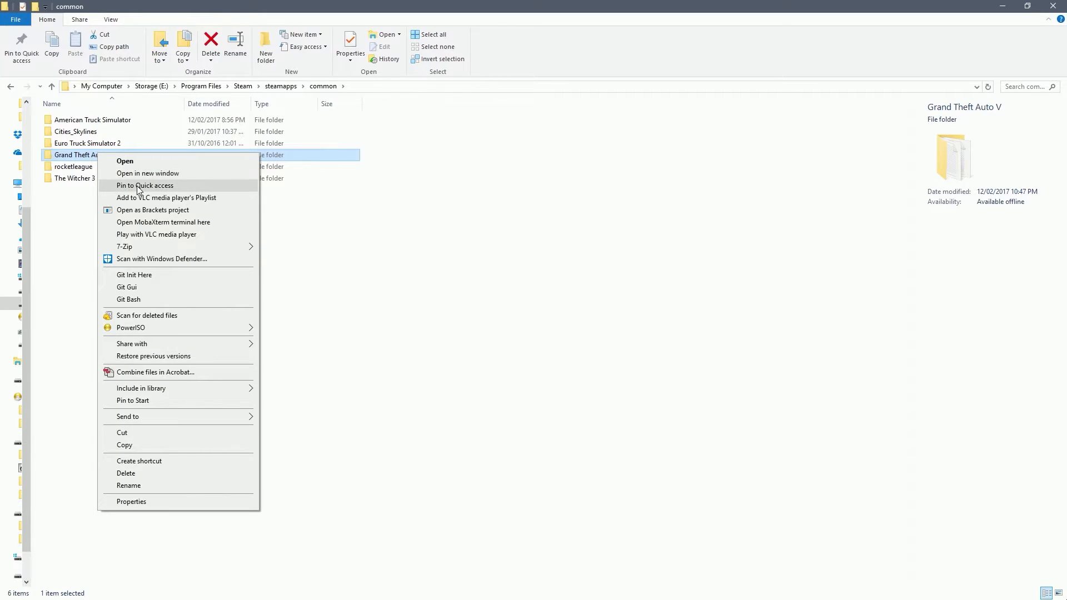
{"action": "left_click", "coordinate": [138, 187]}
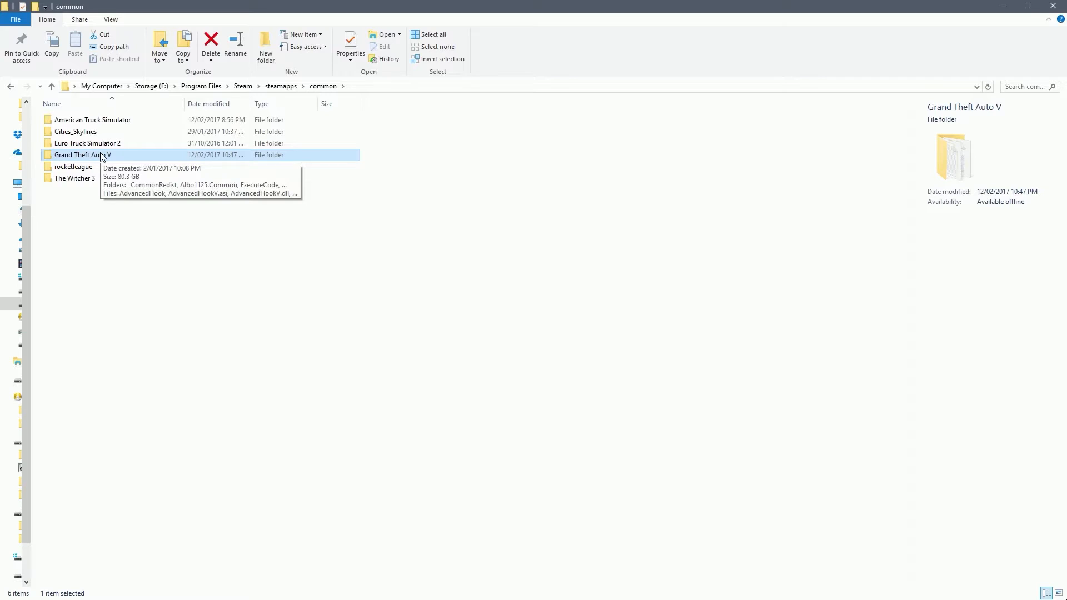
Step: Reopen the Grand Theft Auto V folder and arrange its window side by side with the Downloads window
{"action": "double_click", "coordinate": [100, 154]}
{"action": "left_click_drag", "start_coordinate": [707, 143], "coordinate": [1066, 317]}
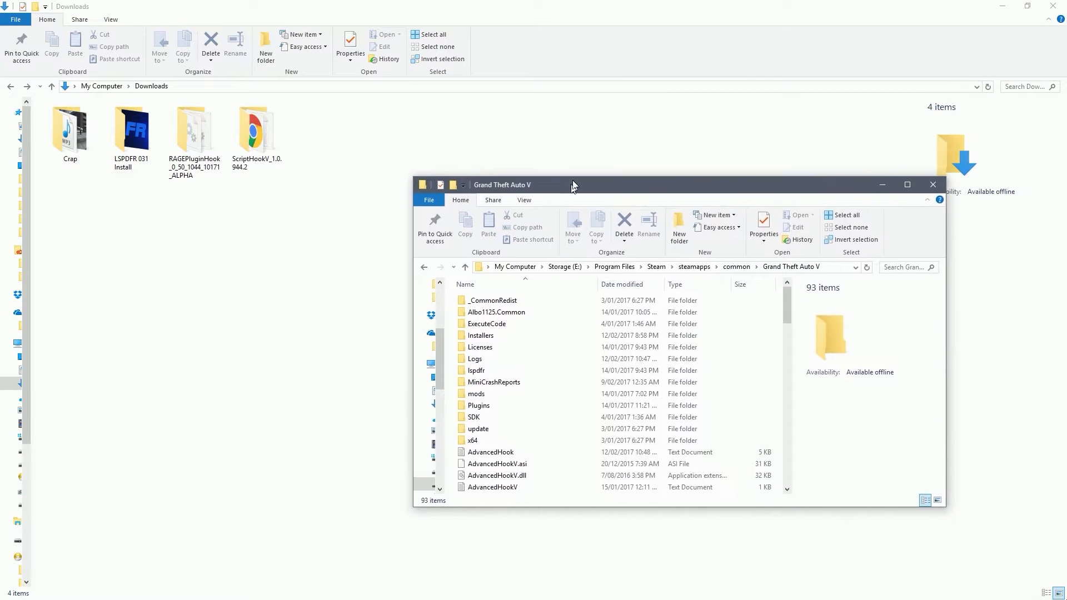
{"action": "left_click", "coordinate": [224, 274]}
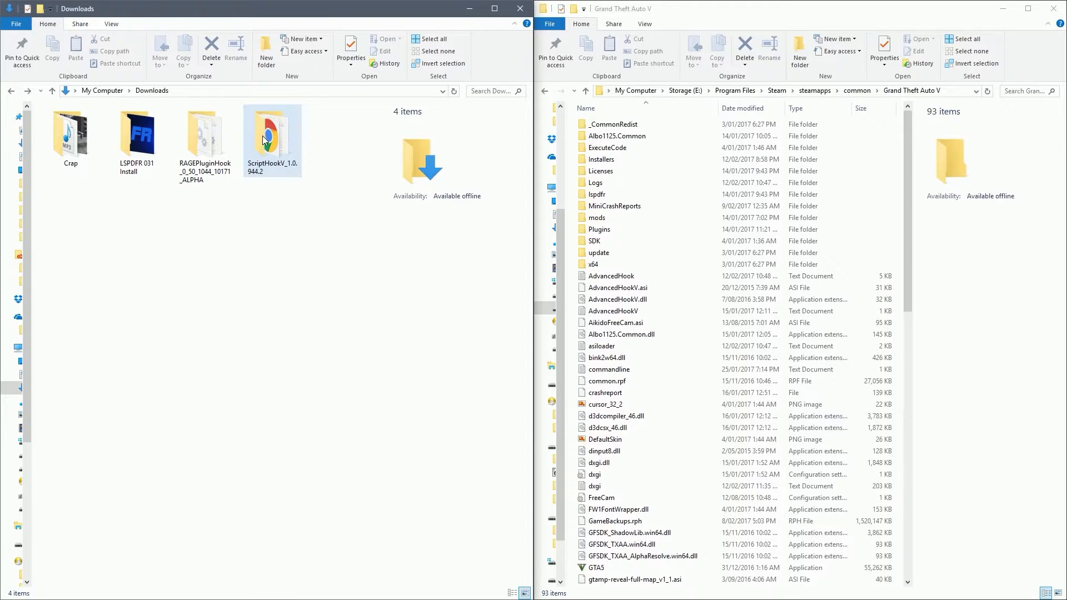
Step: Run lspdfr031setup from the LSPDFR 031 Install folder, install all preselected components and finish with the First Time Configurator launching
{"action": "double_click", "coordinate": [137, 138]}
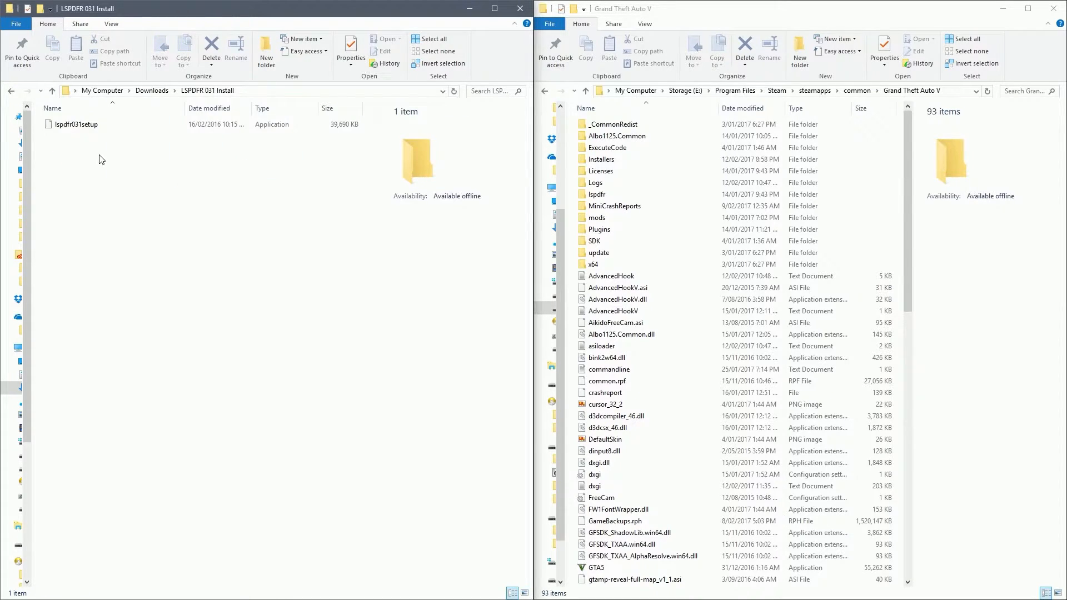
{"action": "double_click", "coordinate": [69, 123]}
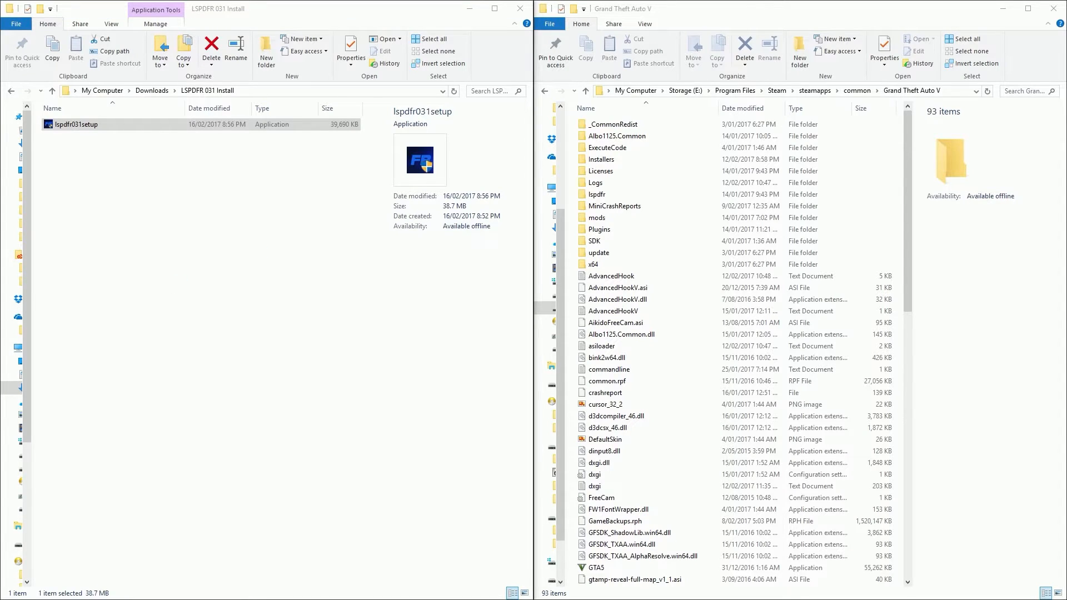
{"action": "left_click", "coordinate": [257, 324]}
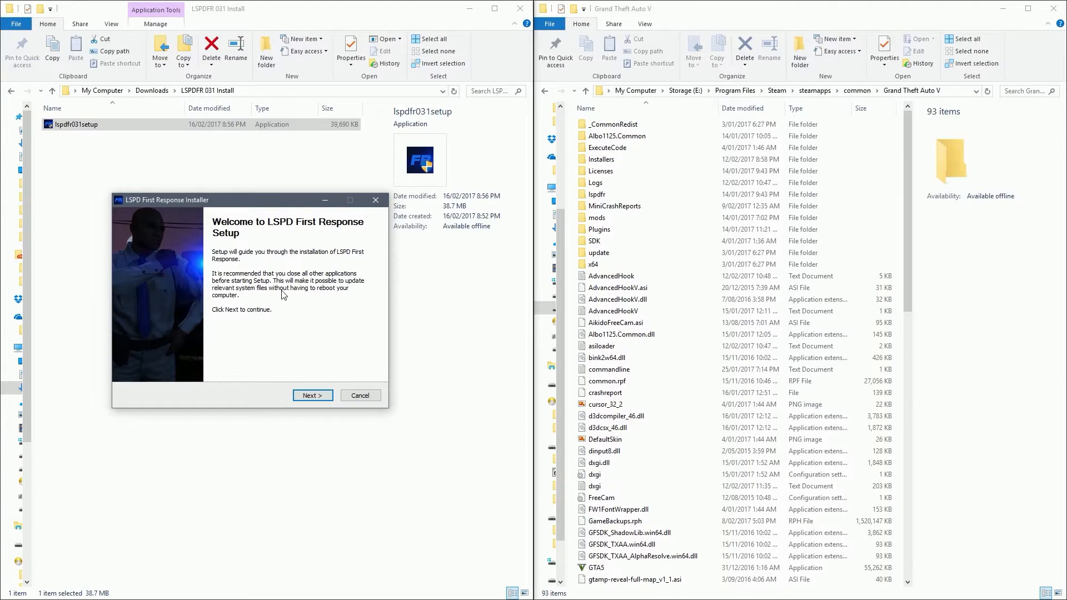
{"action": "left_click", "coordinate": [311, 396]}
{"action": "left_click", "coordinate": [311, 395]}
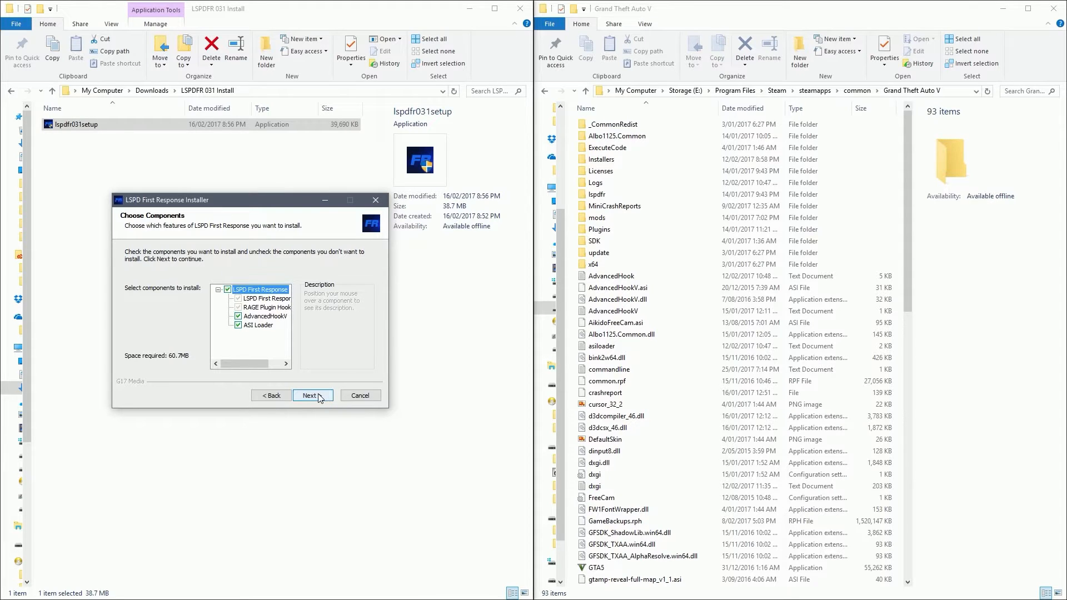
{"action": "left_click", "coordinate": [318, 395]}
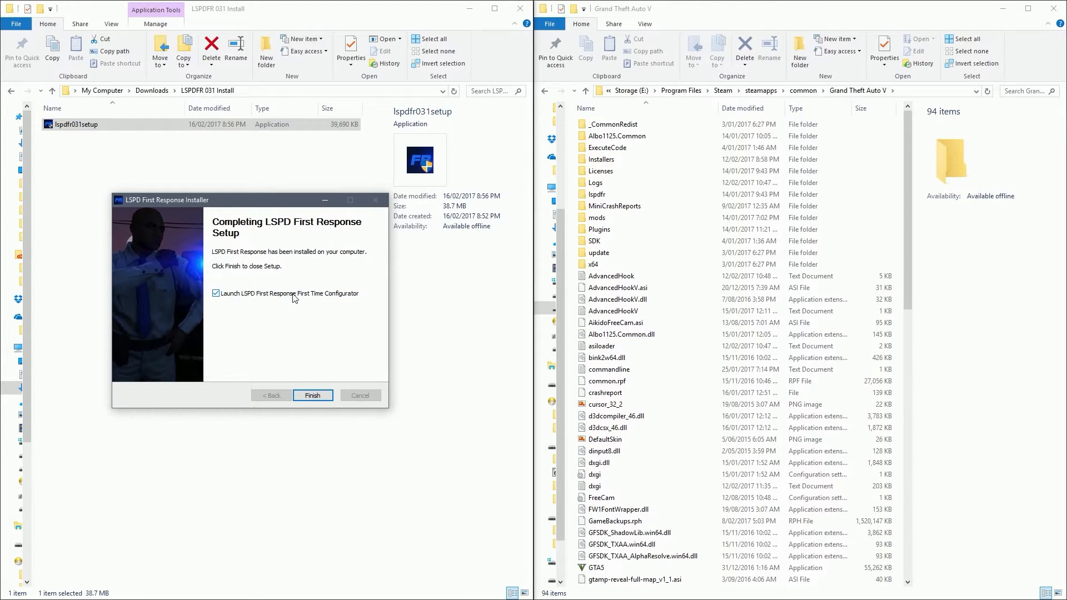
{"action": "left_click", "coordinate": [314, 395]}
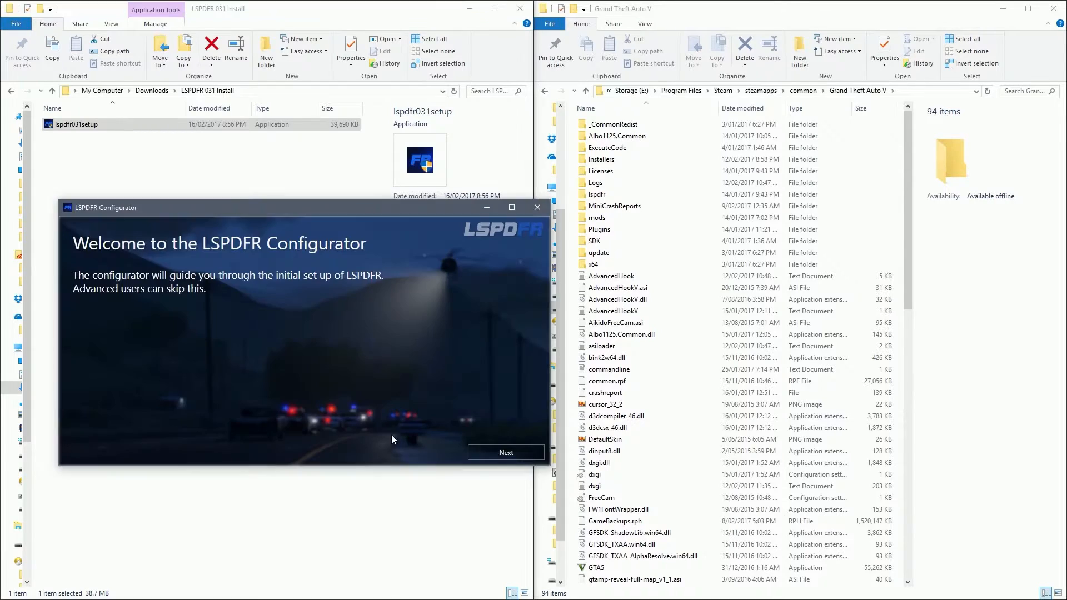
Step: In the LSPDFR Configurator, proceed to the RAGE Plugin Hook setup, show the license and accept its disclaimer
{"action": "left_click", "coordinate": [490, 447]}
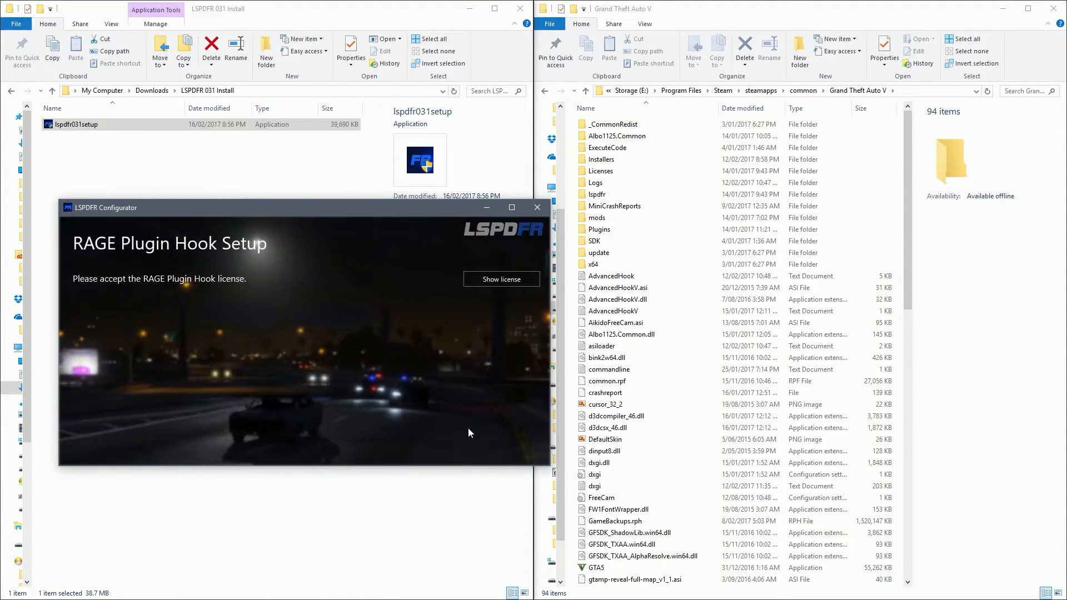
{"action": "left_click", "coordinate": [489, 284]}
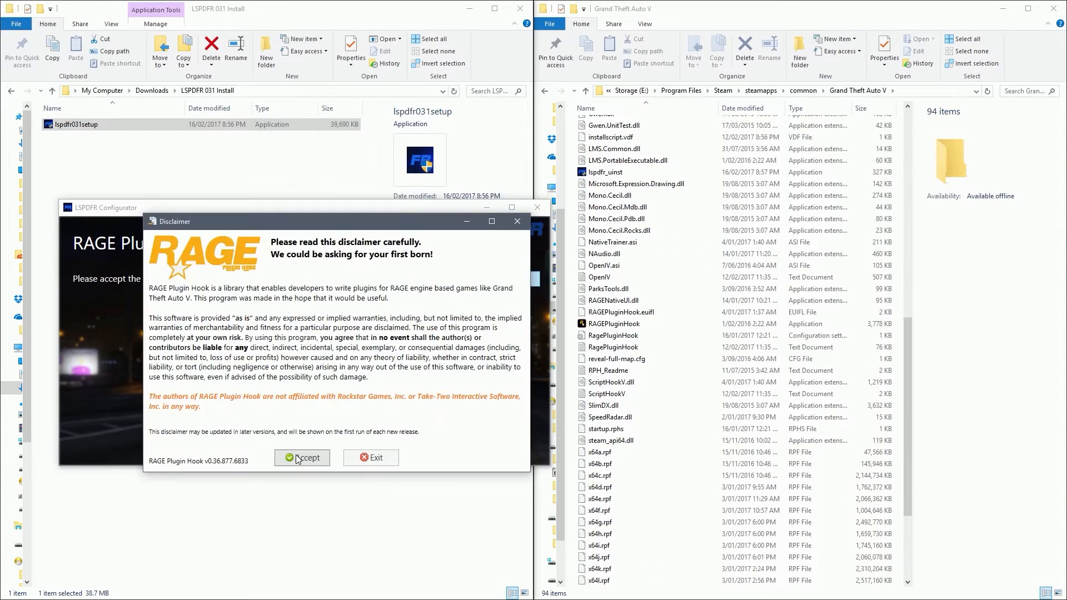
{"action": "left_click", "coordinate": [300, 456]}
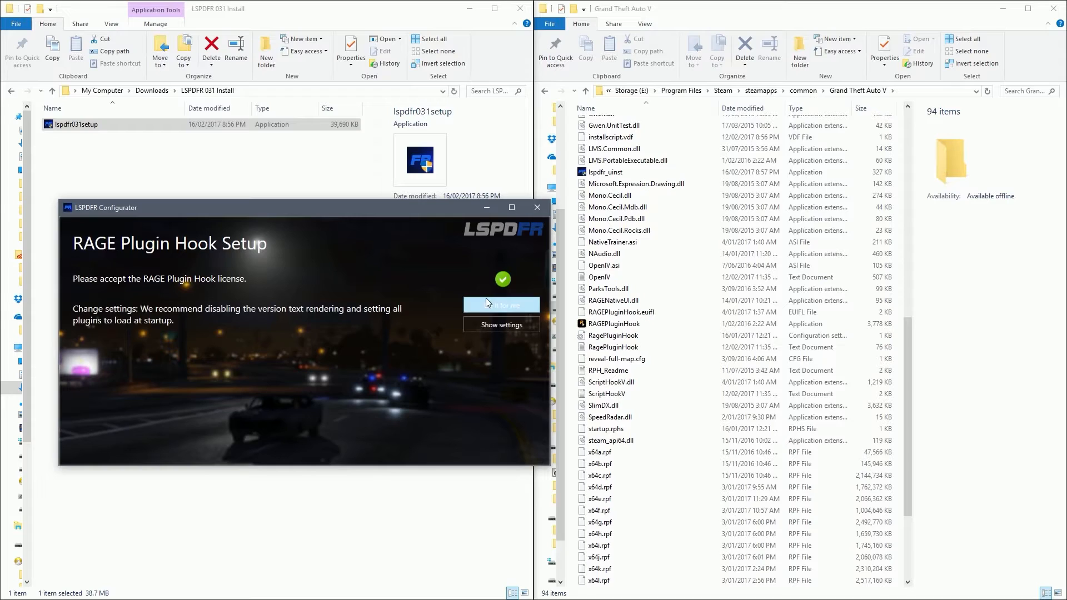
Step: Apply the recommended RAGE Plugin Hook settings in the configurator and save the LSPDFR settings with Preload all models off and Callouts Multiplier 250
{"action": "left_click", "coordinate": [480, 300]}
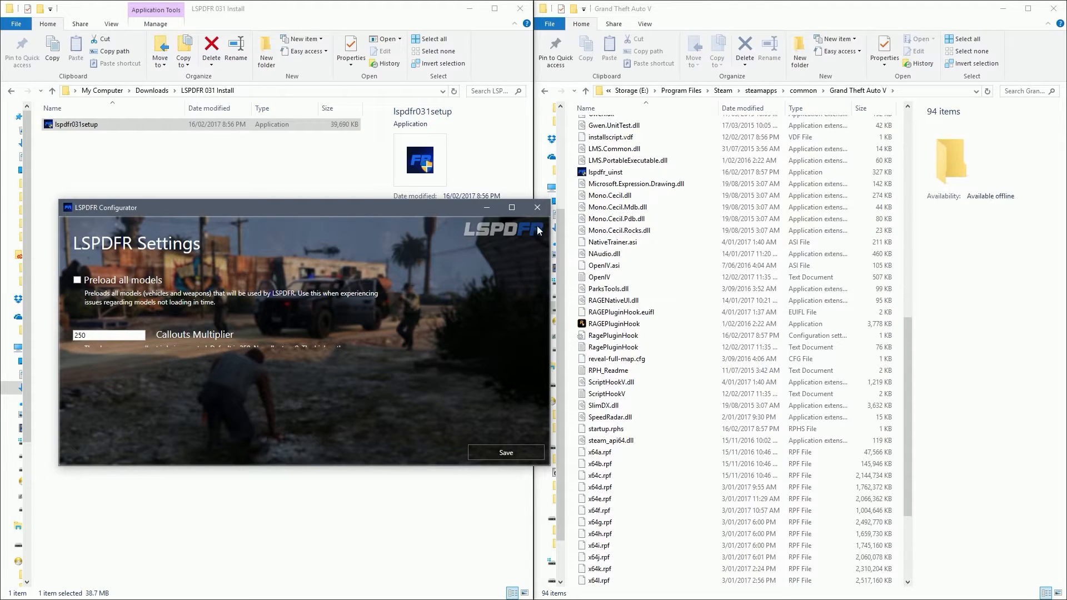
{"action": "left_click", "coordinate": [506, 452]}
Step: Go up to the Downloads folder and open the RAGEPluginHook_0_50_1044_10171_ALPHA folder
{"action": "key", "text": "alt+Up"}
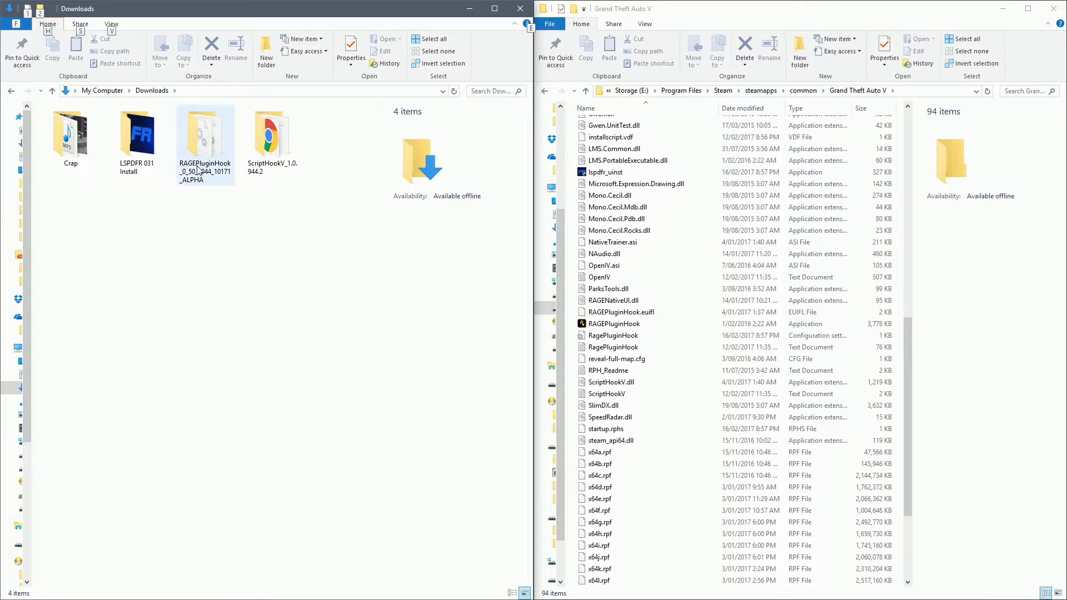
{"action": "left_click_drag", "start_coordinate": [197, 215], "coordinate": [223, 172]}
{"action": "left_click_drag", "start_coordinate": [290, 214], "coordinate": [274, 194]}
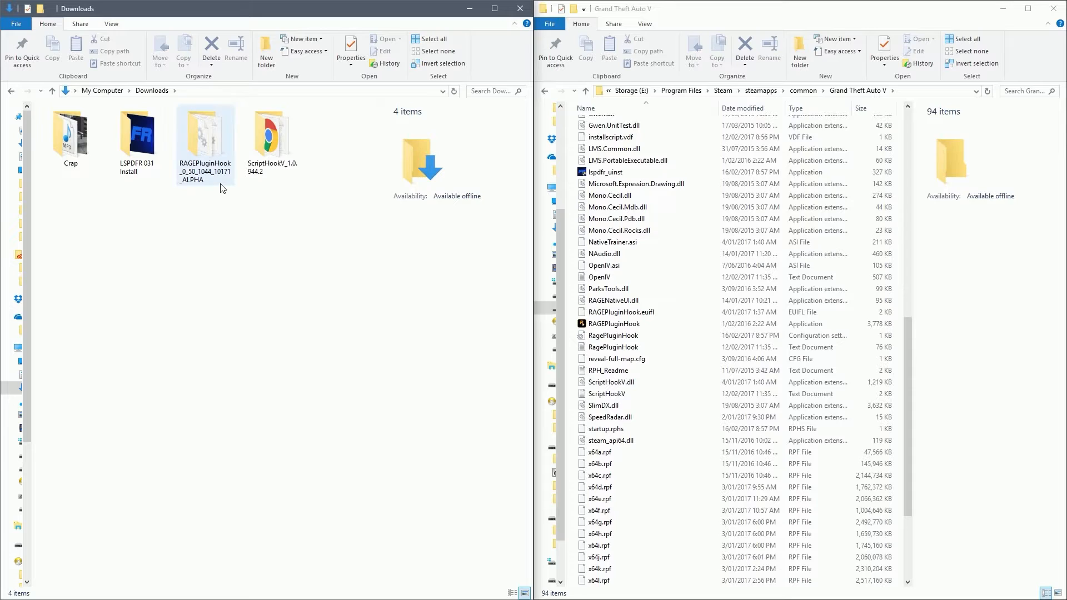
{"action": "left_click", "coordinate": [201, 183]}
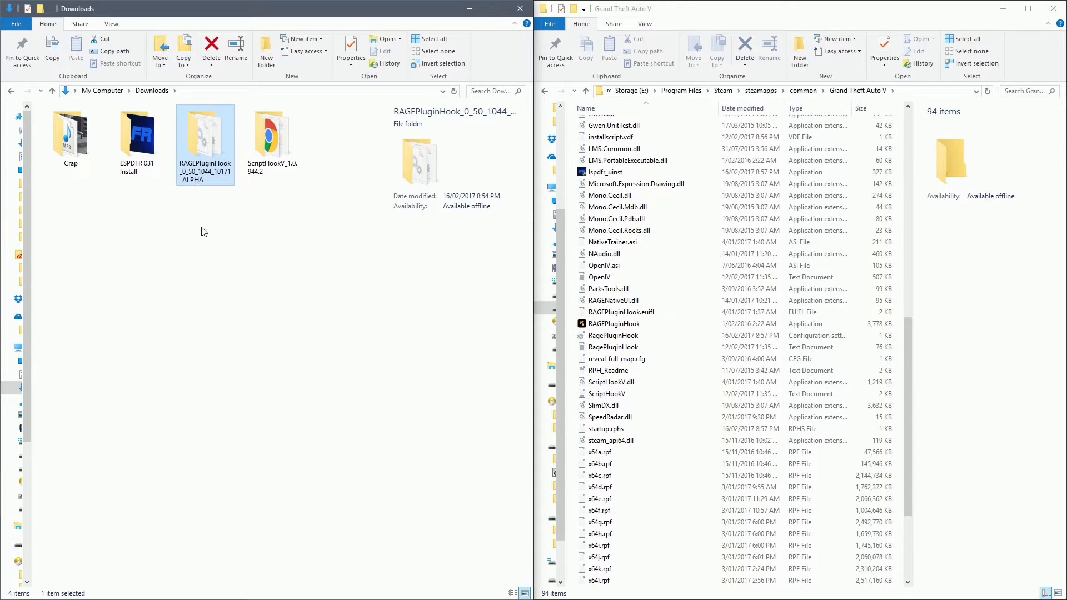
{"action": "double_click", "coordinate": [189, 184]}
Step: Delete the Readme text file from the RAGE Plugin Hook folder and copy all remaining items into the Grand Theft Auto V folder
{"action": "left_click", "coordinate": [94, 301]}
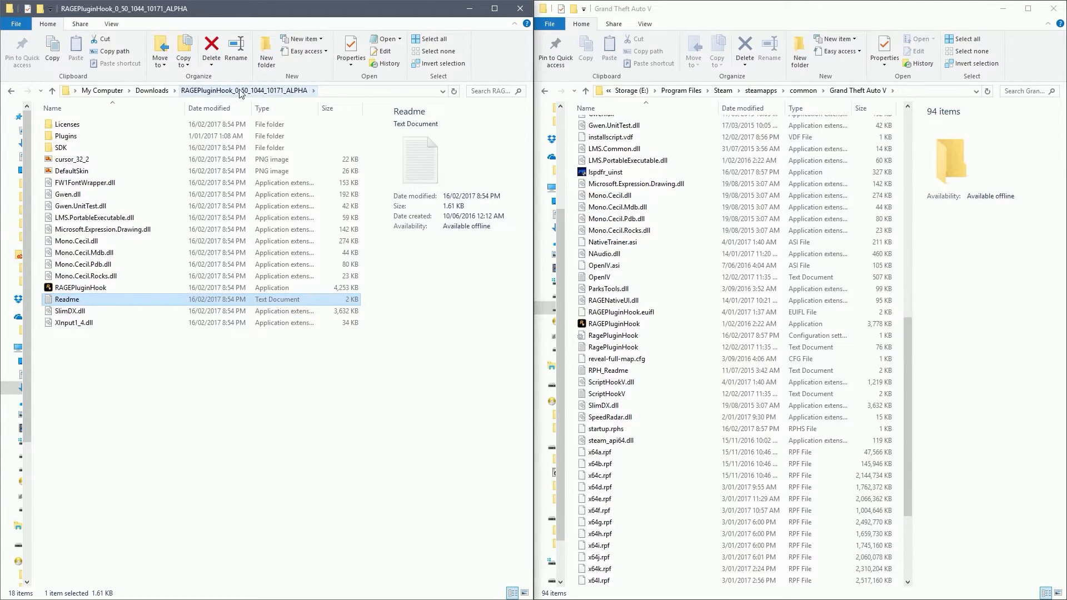
{"action": "key", "text": "Delete"}
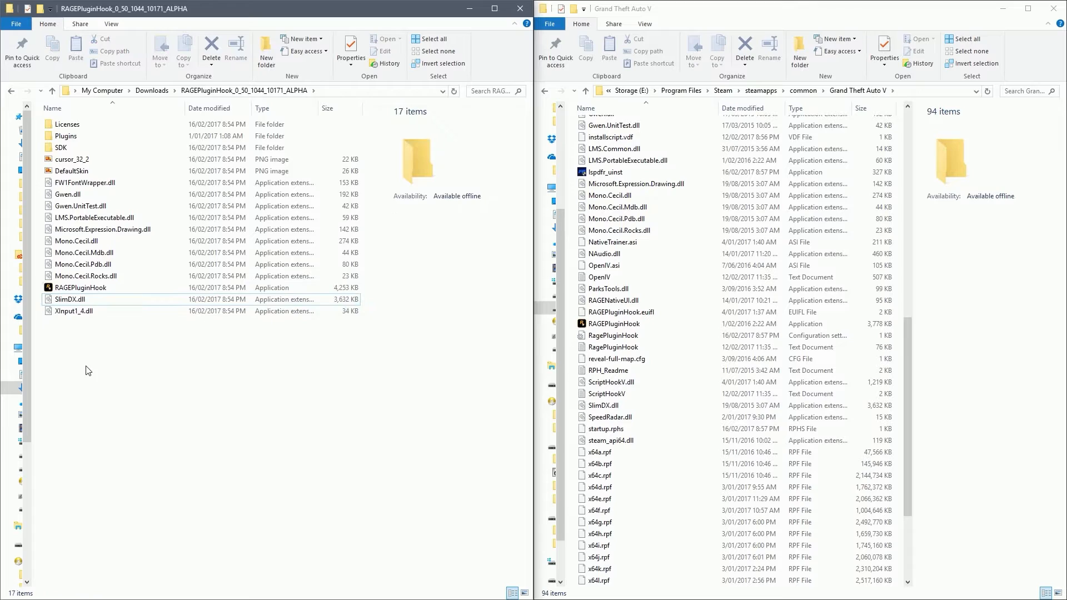
{"action": "left_click_drag", "start_coordinate": [88, 367], "coordinate": [133, 122]}
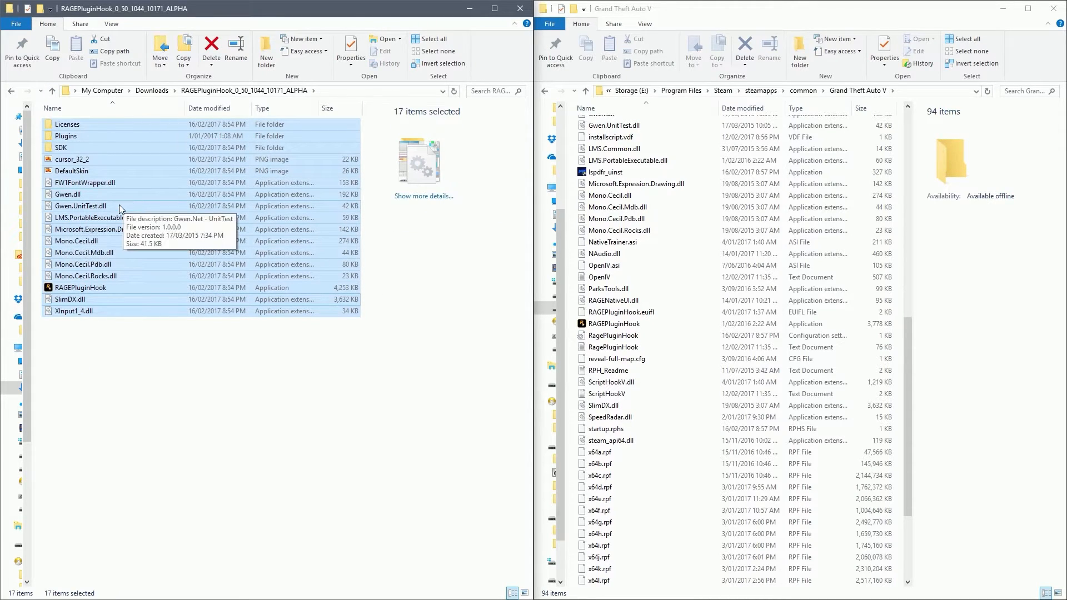
{"action": "left_click_drag", "start_coordinate": [119, 204], "coordinate": [777, 280]}
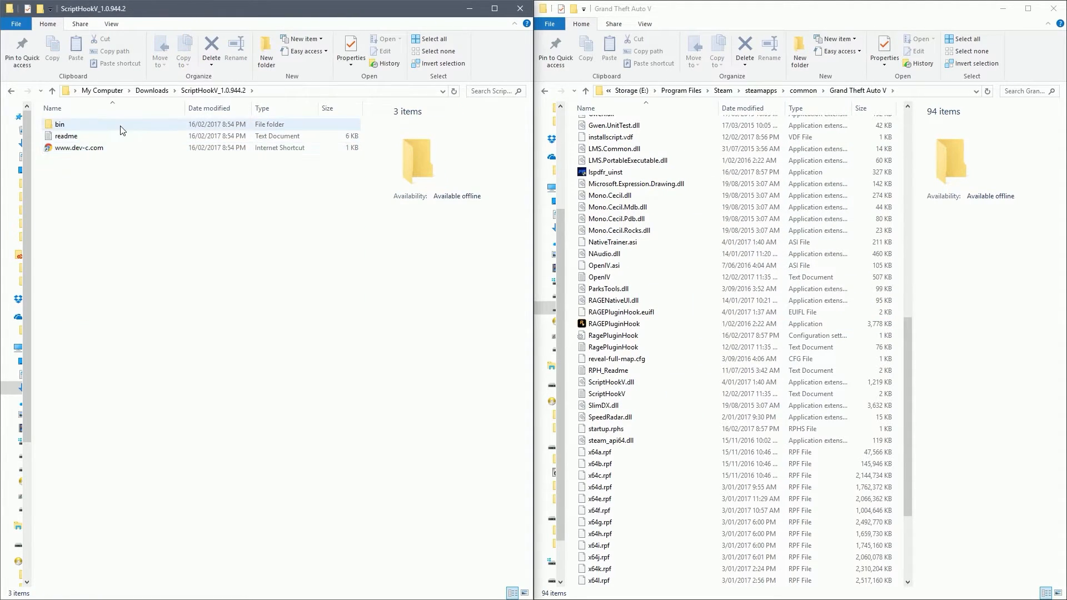
Step: Open the bin folder inside ScriptHookV_1.0.944.2 and select the Script Hook V files in it
{"action": "double_click", "coordinate": [105, 124]}
{"action": "left_click_drag", "start_coordinate": [119, 185], "coordinate": [69, 143]}
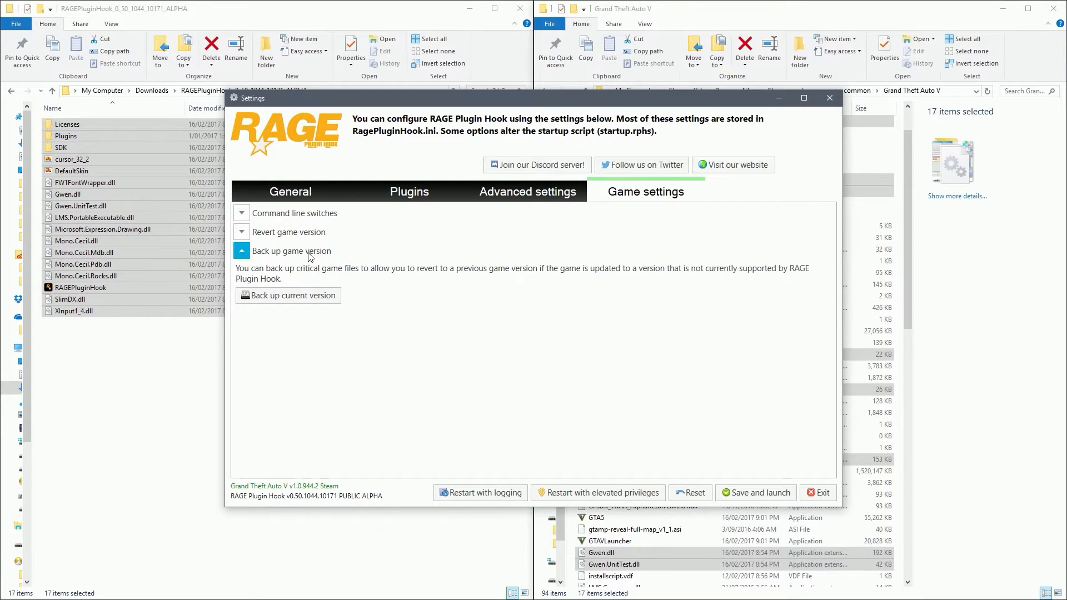
Step: Examine the options for reverting and backing up the game version in the RAGE Plugin Hook game settings
{"action": "left_click", "coordinate": [300, 233]}
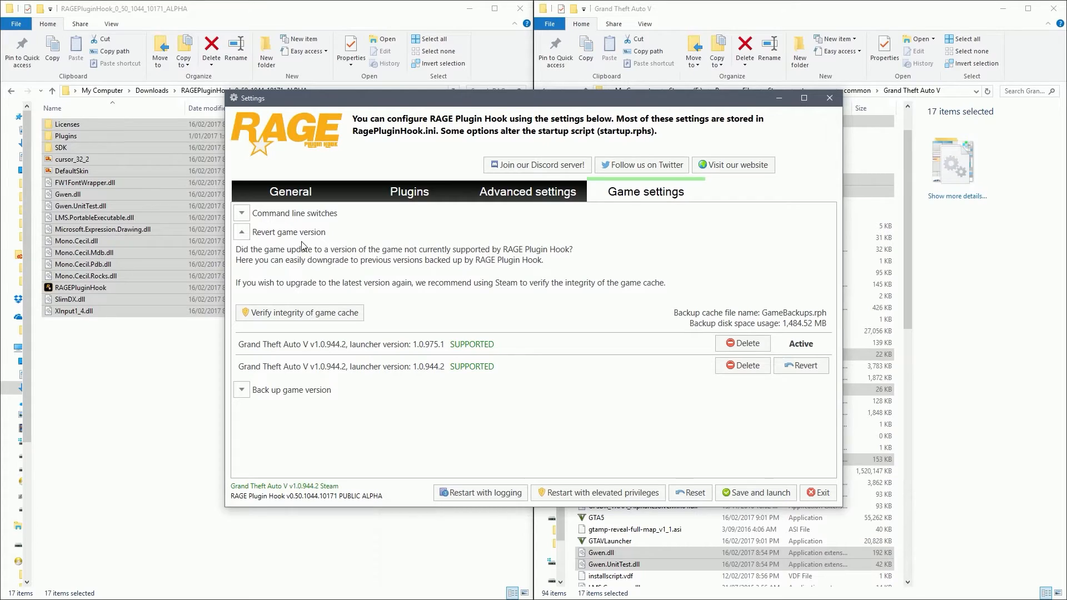
{"action": "left_click", "coordinate": [275, 389]}
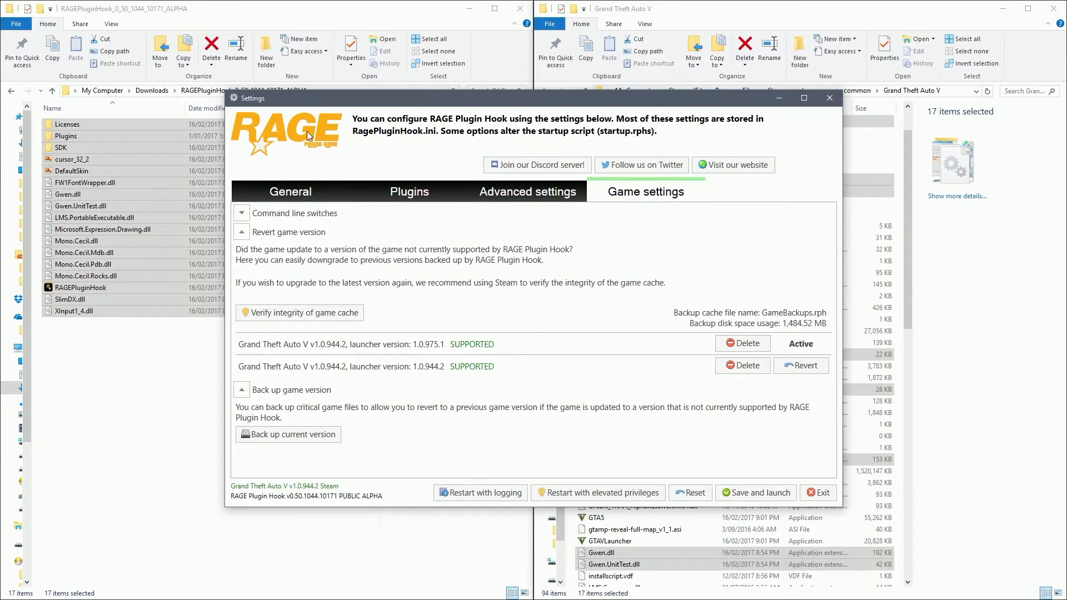
{"action": "mouse_move", "coordinate": [267, 98]}
{"action": "left_mouse_down"}
{"action": "mouse_move", "coordinate": [245, 144]}
{"action": "mouse_move", "coordinate": [275, 92]}
{"action": "left_mouse_up"}
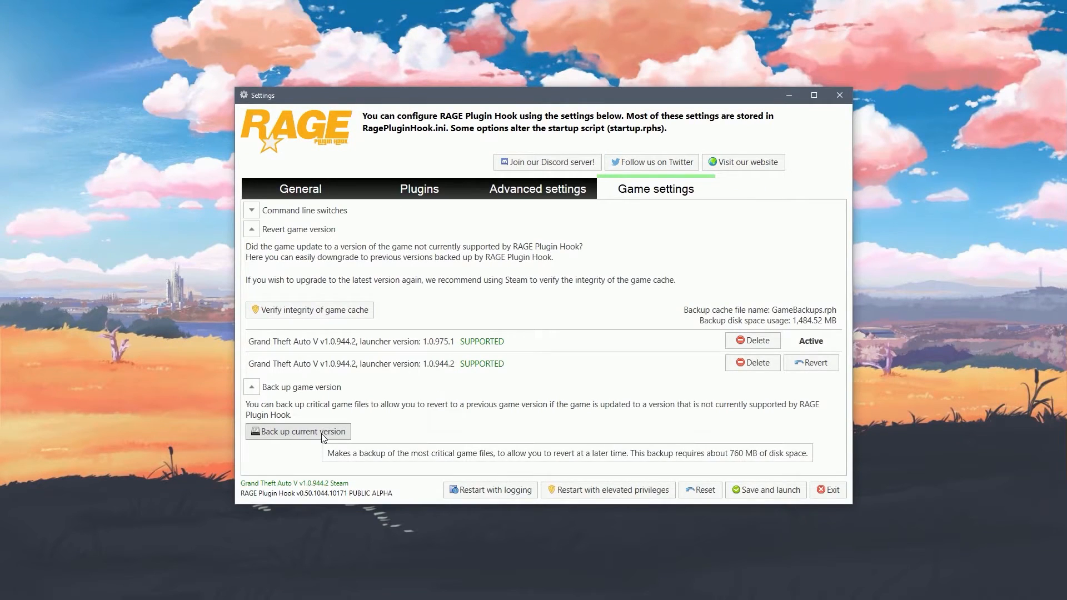
{"action": "left_click", "coordinate": [252, 387]}
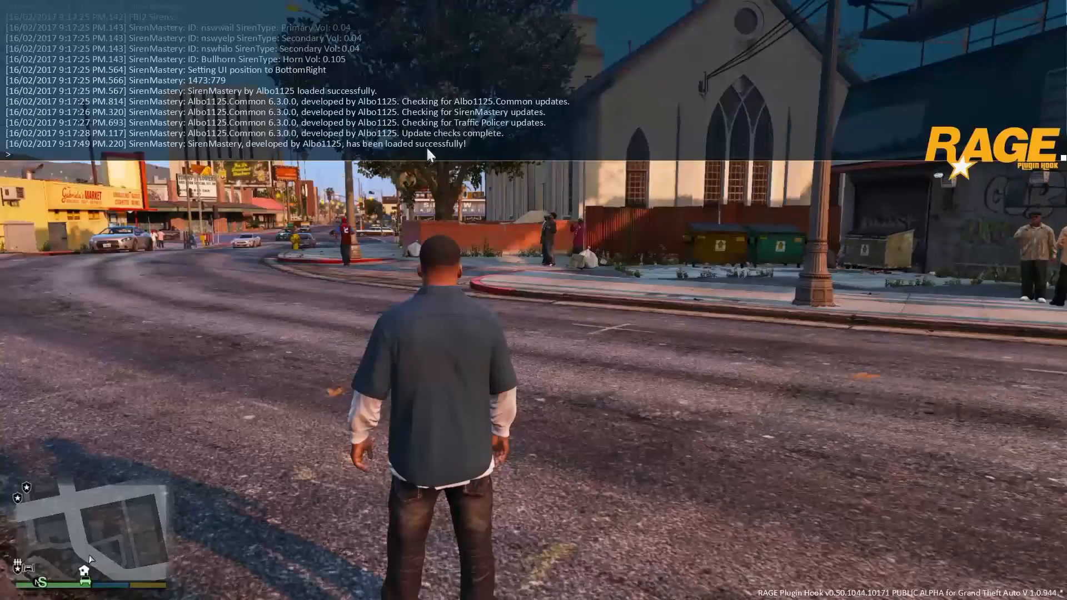
{"action": "left_click_drag", "start_coordinate": [429, 160], "coordinate": [333, 189]}
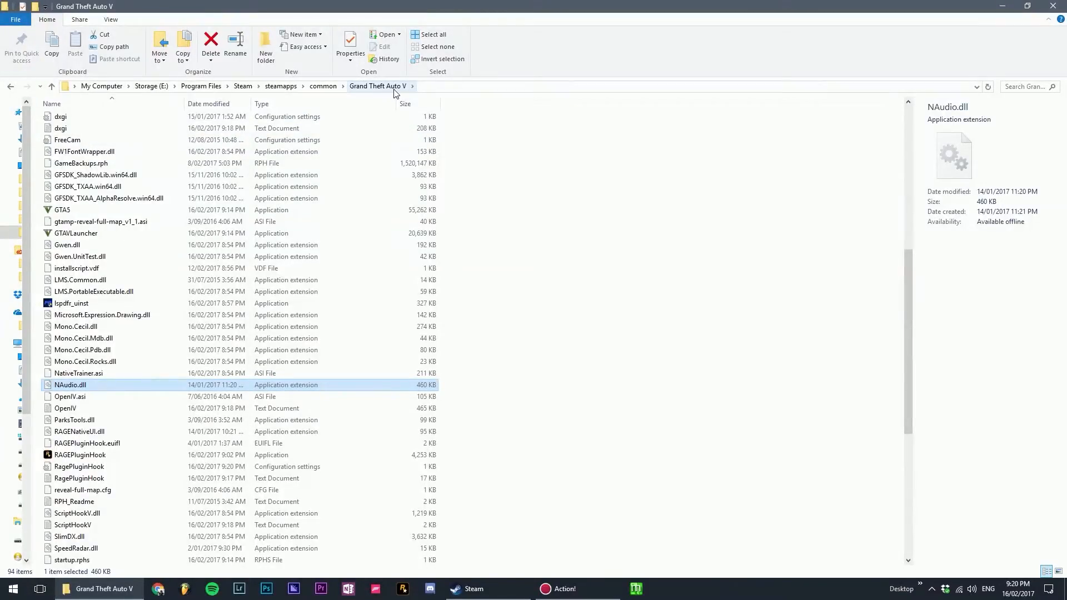
Step: Open the RagePluginHook configuration settings file from the Grand Theft Auto V folder and move its Notepad window over the file list
{"action": "scroll", "coordinate": [250, 423], "scroll_direction": "down", "scroll_amount": 3}
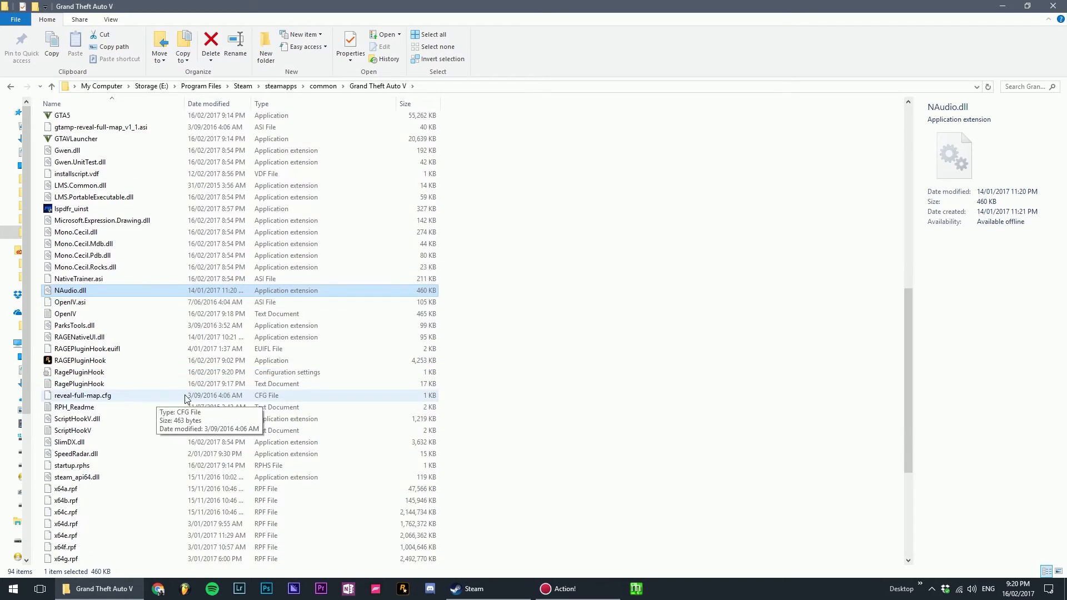
{"action": "scroll", "coordinate": [202, 394], "scroll_direction": "up", "scroll_amount": 2}
{"action": "scroll", "coordinate": [200, 396], "scroll_direction": "down", "scroll_amount": 3}
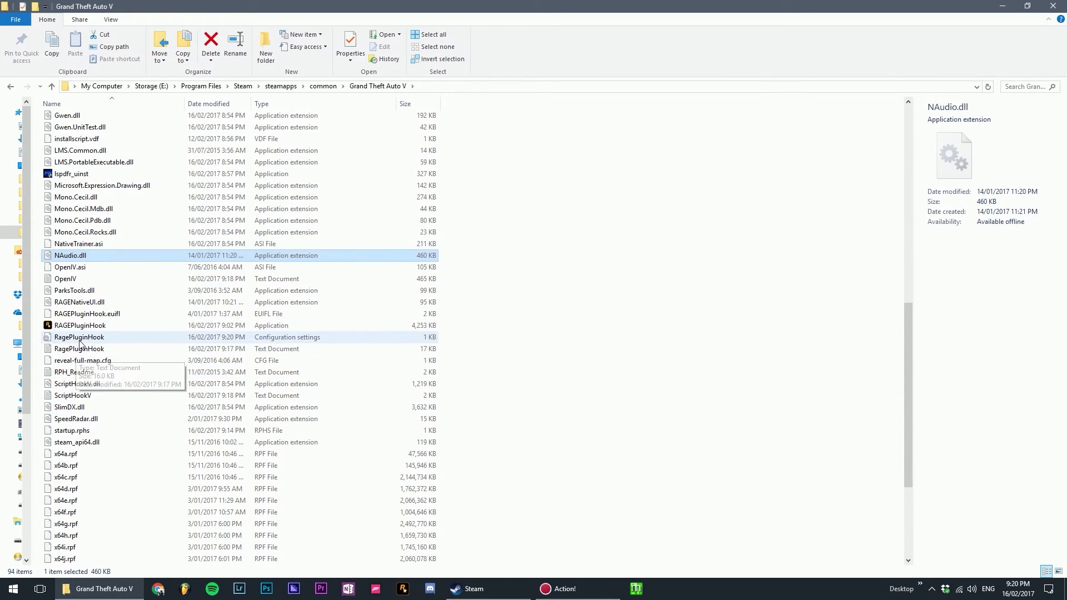
{"action": "left_click", "coordinate": [275, 338]}
{"action": "double_click", "coordinate": [270, 339]}
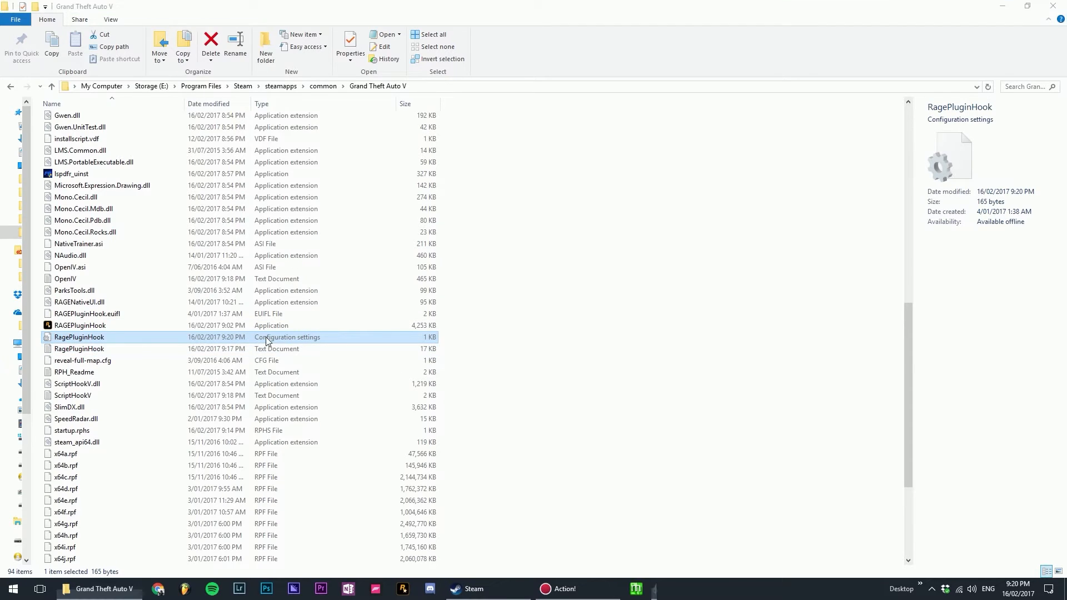
{"action": "left_click_drag", "start_coordinate": [1066, 245], "coordinate": [375, 244]}
Step: Set ConsoleKey to F5 in the RagePluginHook configuration, save the file and close it
{"action": "left_click_drag", "start_coordinate": [336, 291], "coordinate": [380, 291]}
{"action": "left_click", "coordinate": [388, 291]}
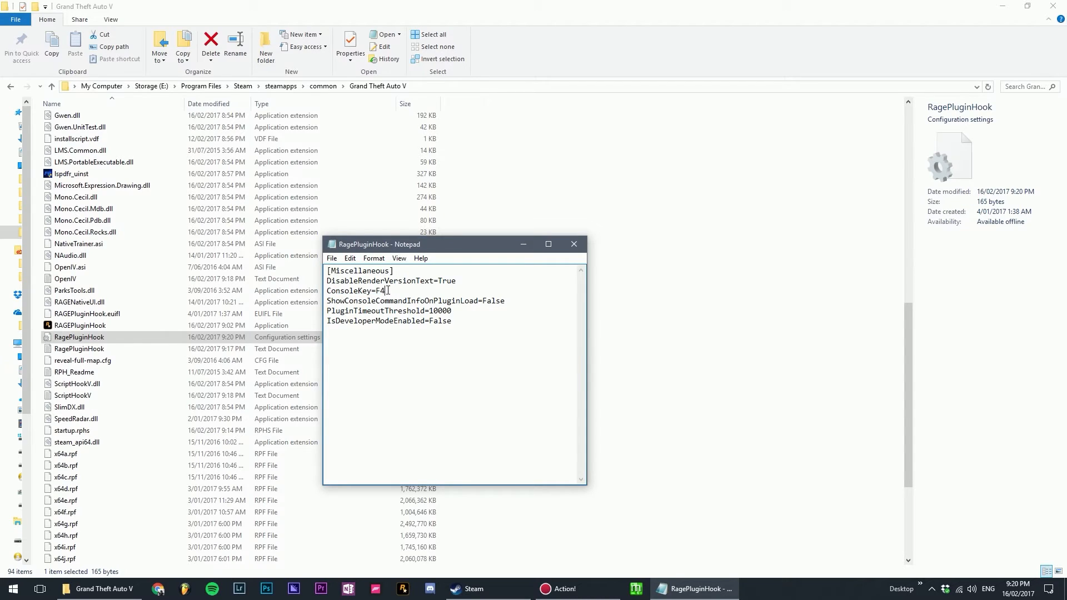
{"action": "key", "text": "BackSpace"}
{"action": "type", "text": "5"}
{"action": "key", "text": "ctrl+s"}
{"action": "left_click", "coordinate": [573, 244]}
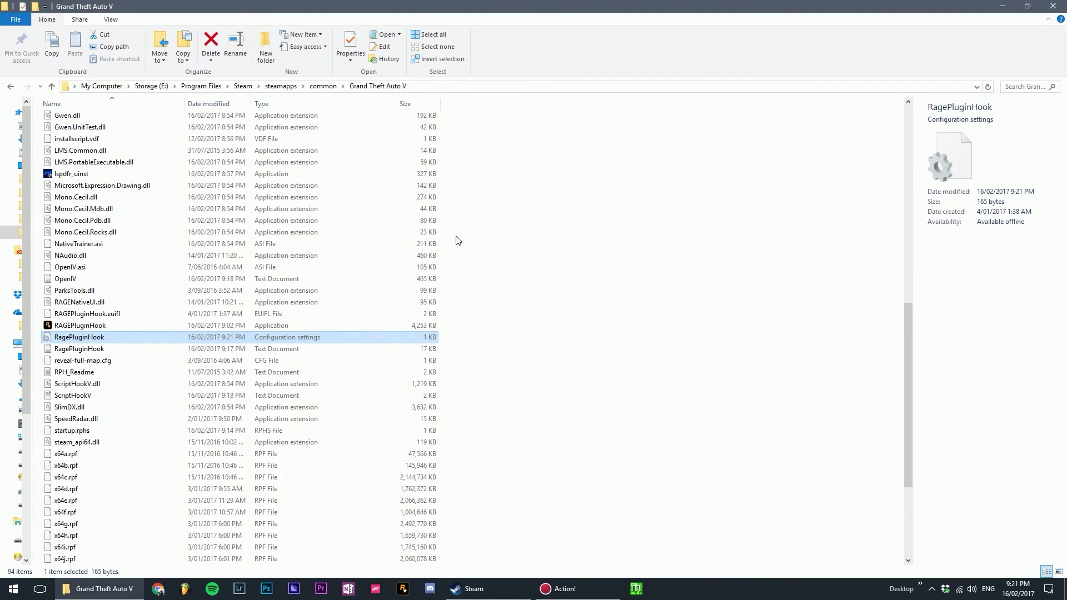
{"action": "scroll", "coordinate": [412, 239], "scroll_direction": "up", "scroll_amount": 10}
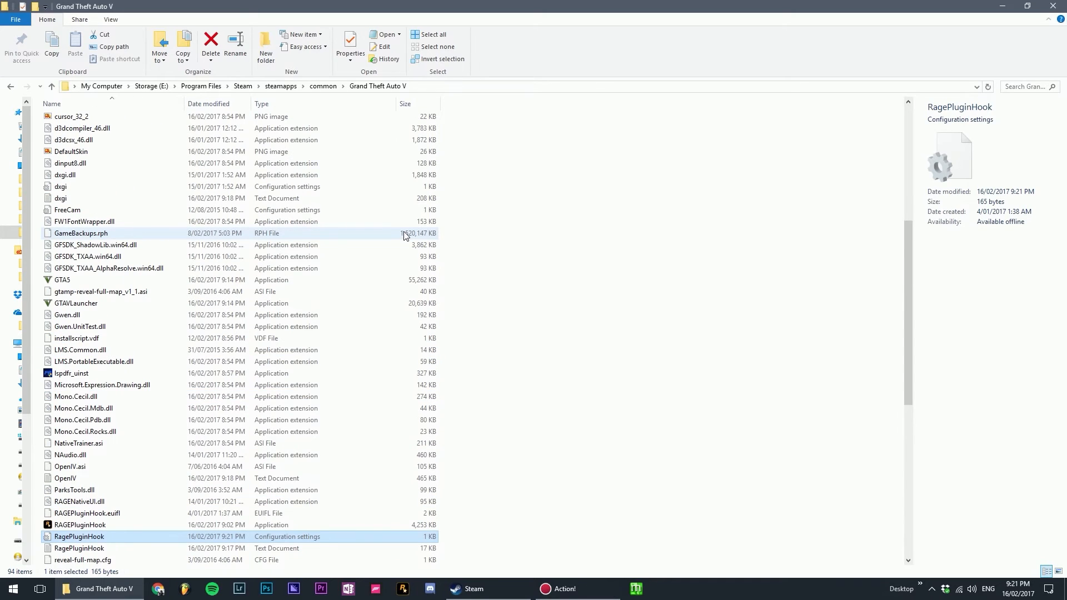
{"action": "scroll", "coordinate": [343, 229], "scroll_direction": "up", "scroll_amount": 3}
{"action": "scroll", "coordinate": [341, 226], "scroll_direction": "up", "scroll_amount": 1}
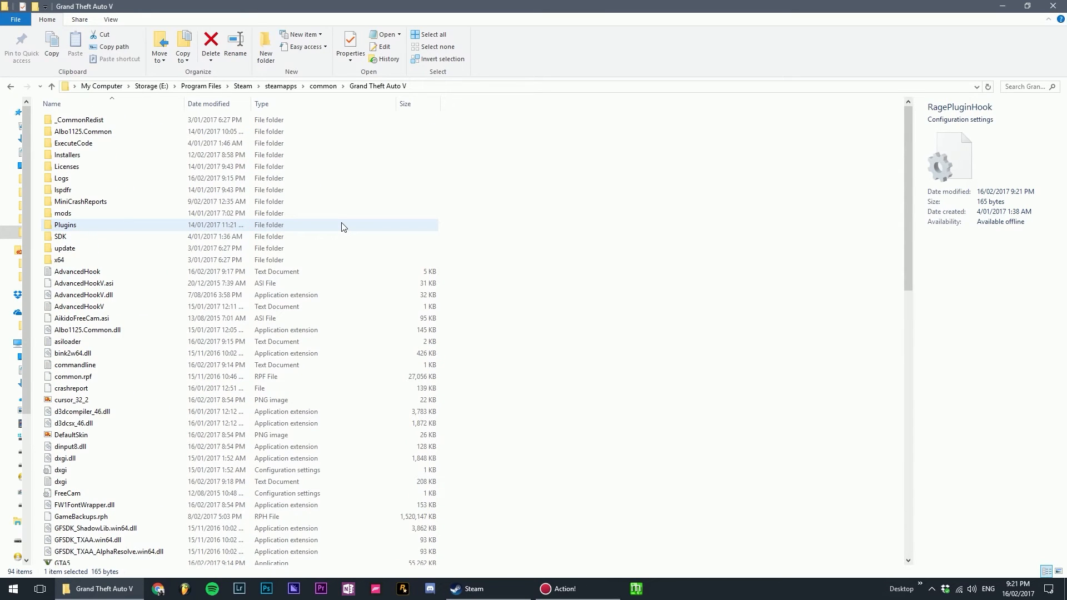
{"action": "left_click", "coordinate": [496, 275]}
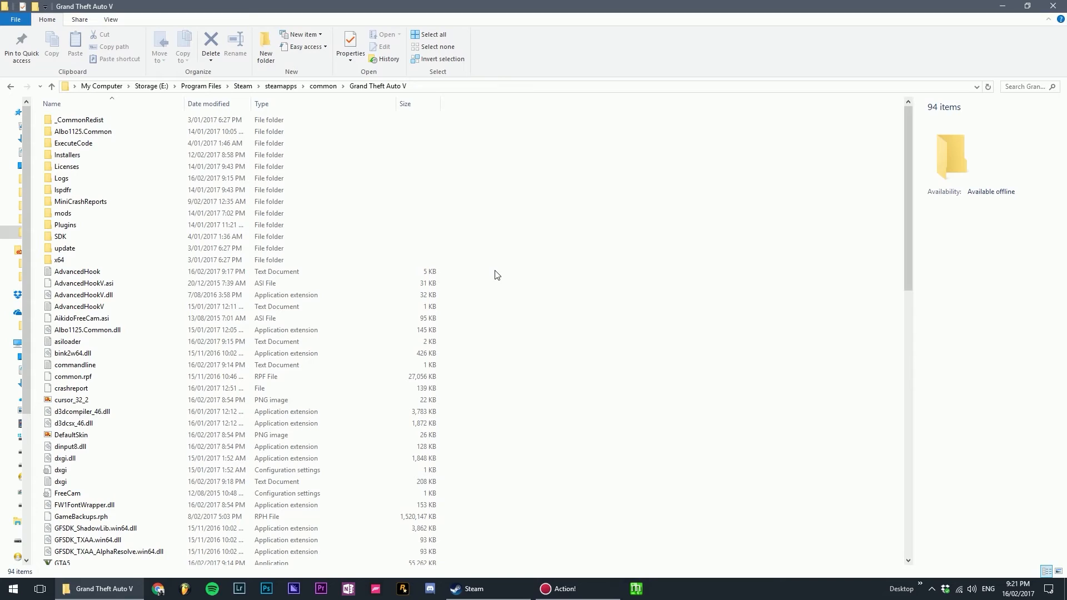